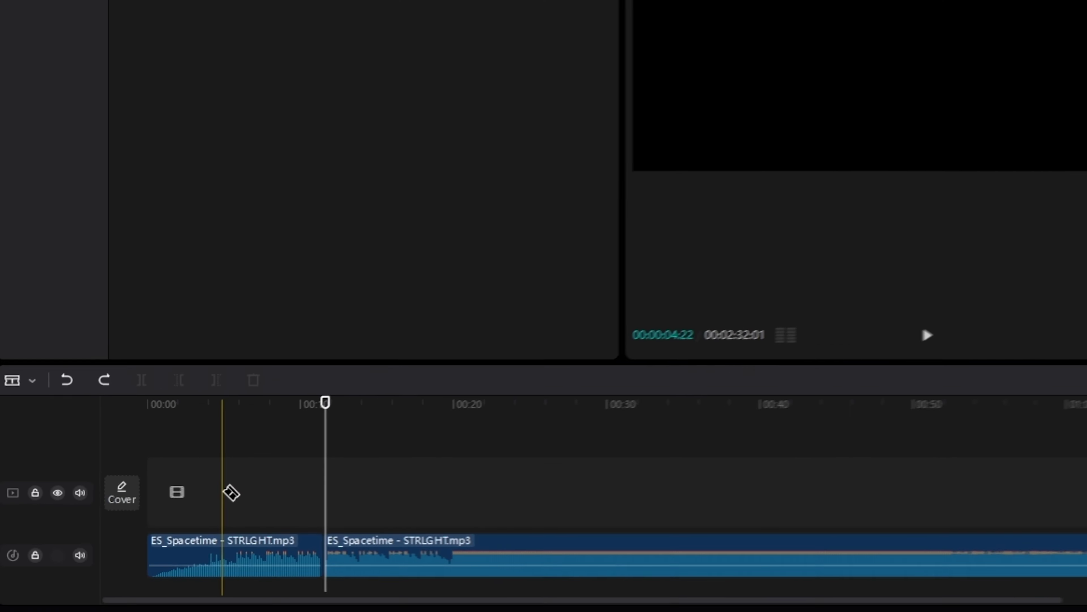
Preview the ES_Spacetime - STRLGHT.mp3 track and add Beat 1 auto beat markers along it.
click(223, 574)
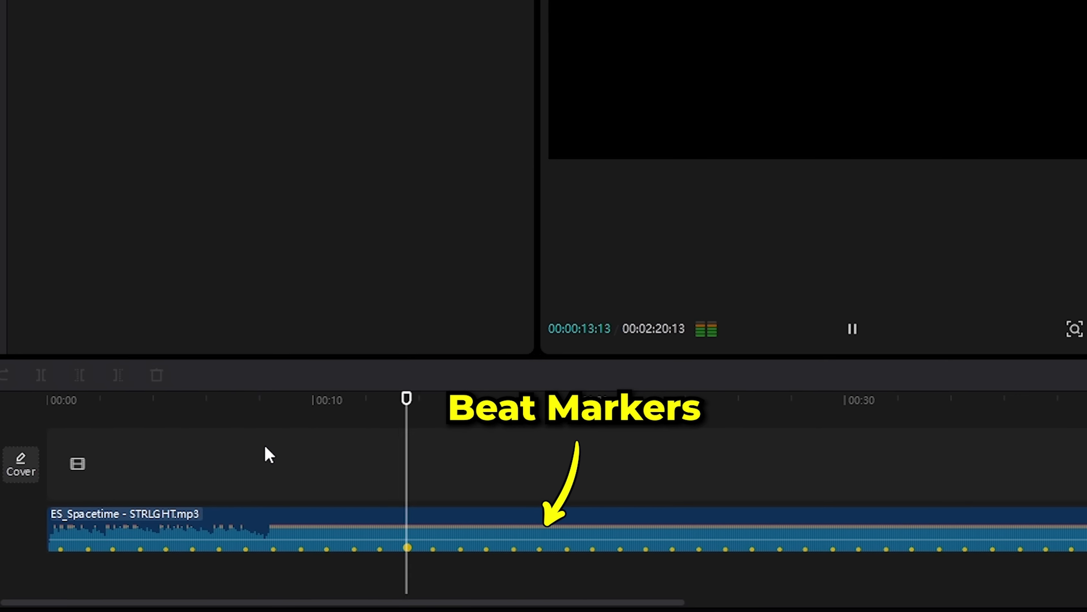
click(292, 407)
scroll(178, 555, up, 5)
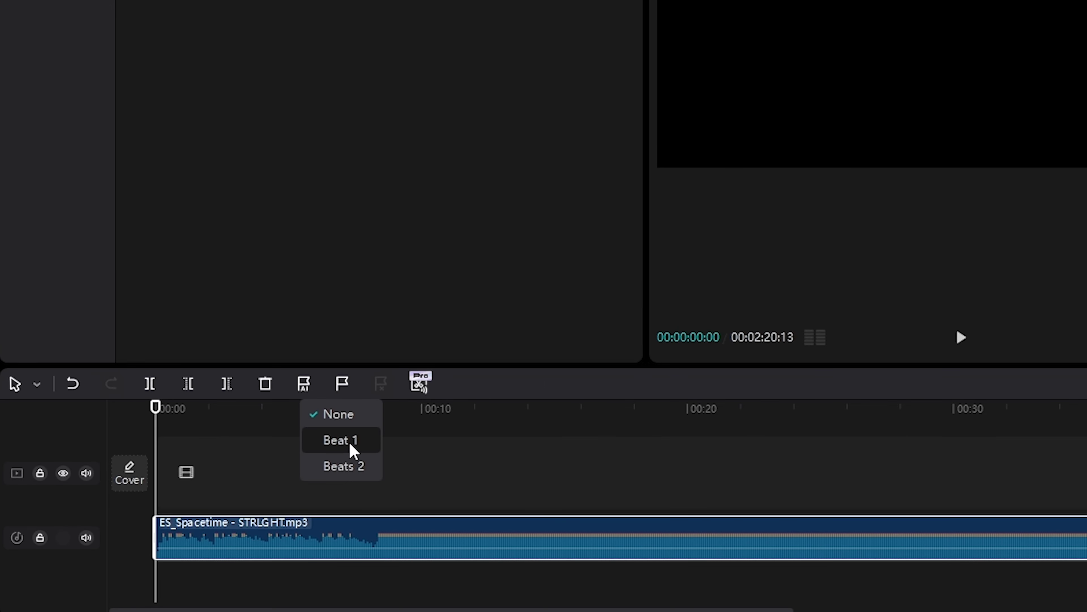
click(350, 445)
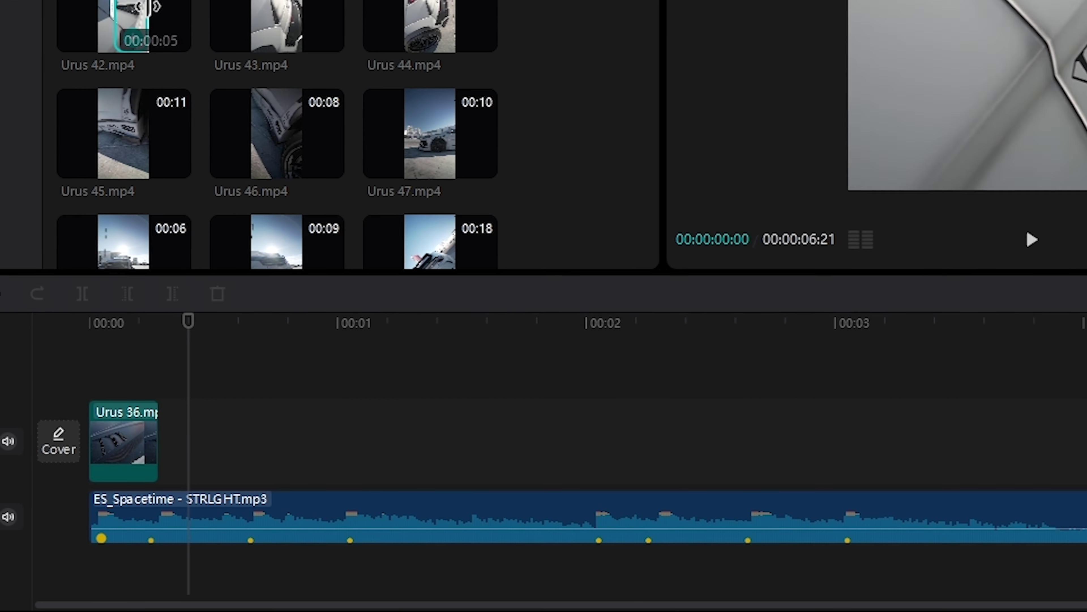
Drop Urus 42.mp4 after Urus 36 on the timeline, select it, and play back the edit.
drag(187, 112, 257, 518)
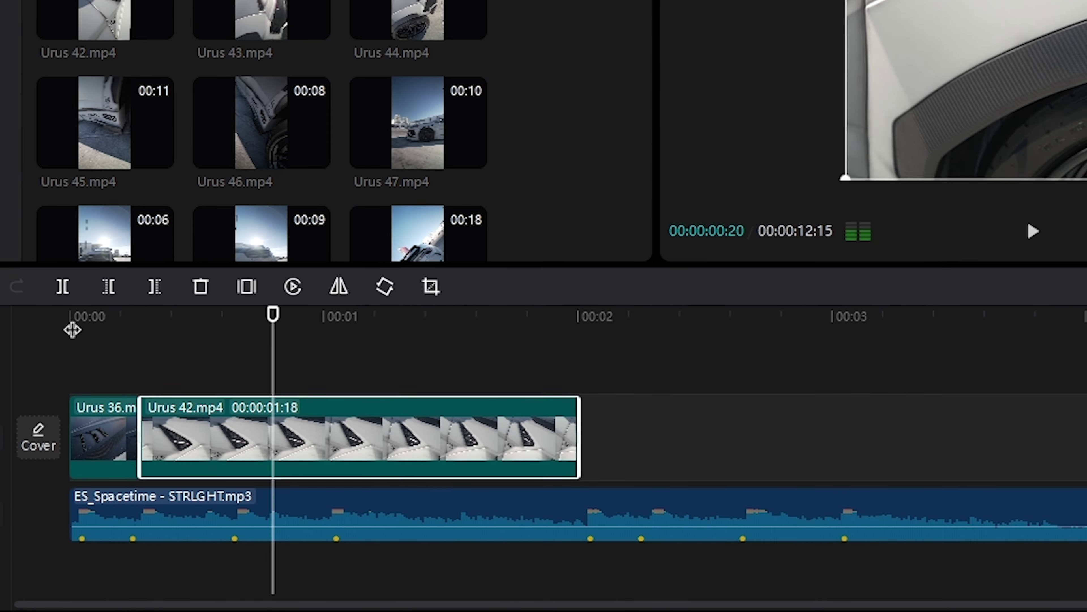
click(138, 318)
click(567, 467)
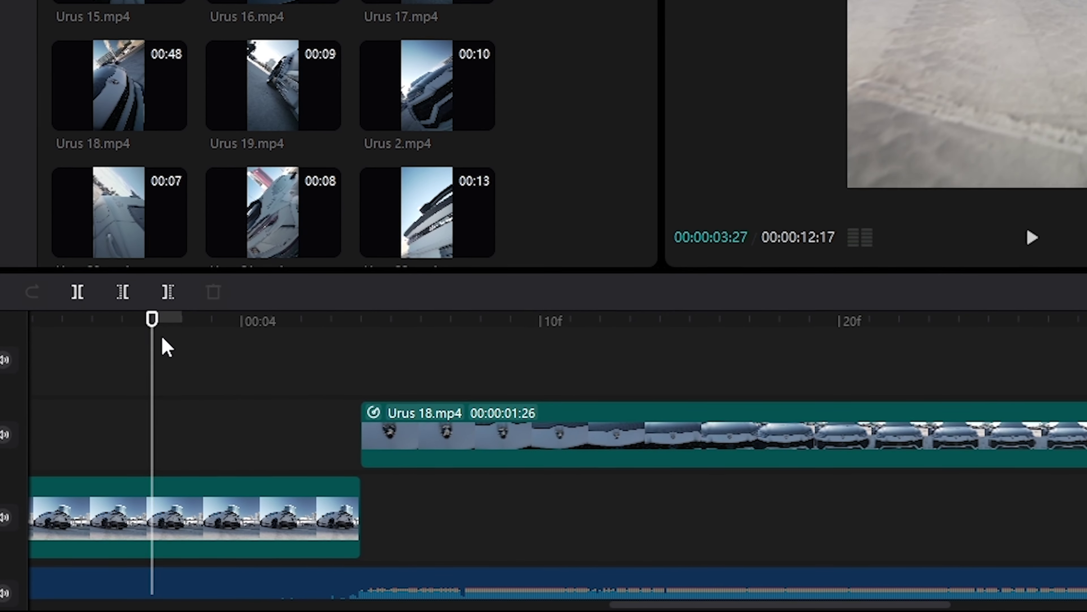
key(space)
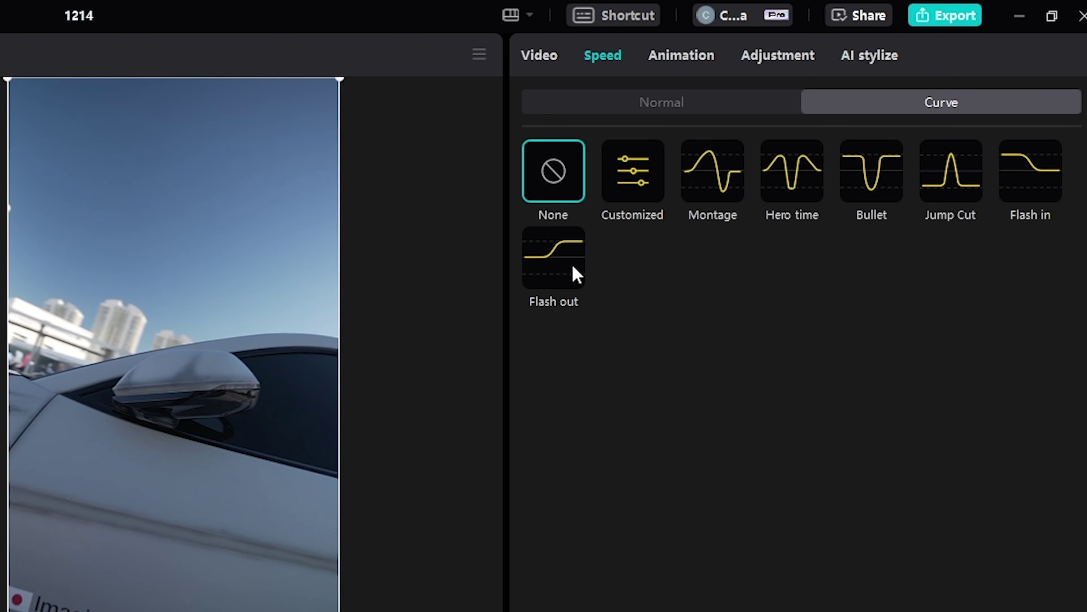
Apply Flash out and Flash in speed ramps, shift a ramp point earlier, and preview it.
click(573, 265)
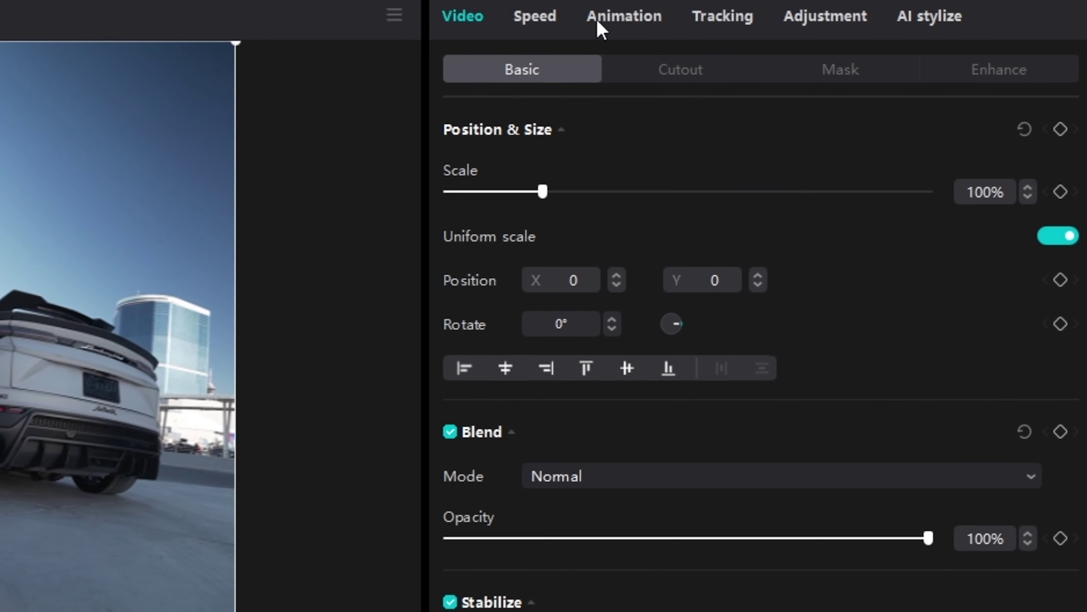
click(535, 16)
click(1015, 147)
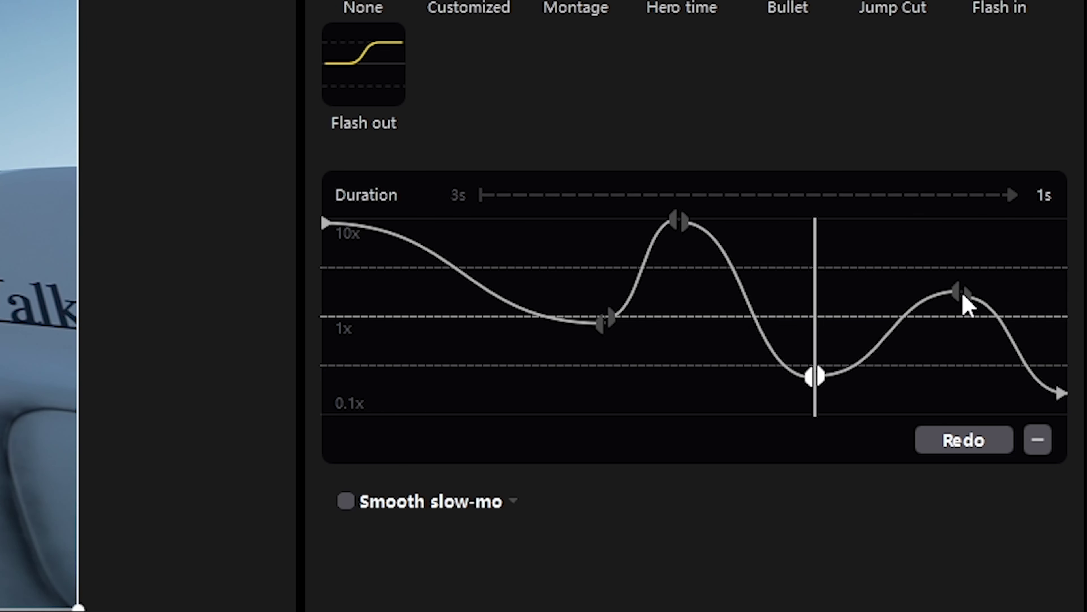
drag(967, 305, 916, 302)
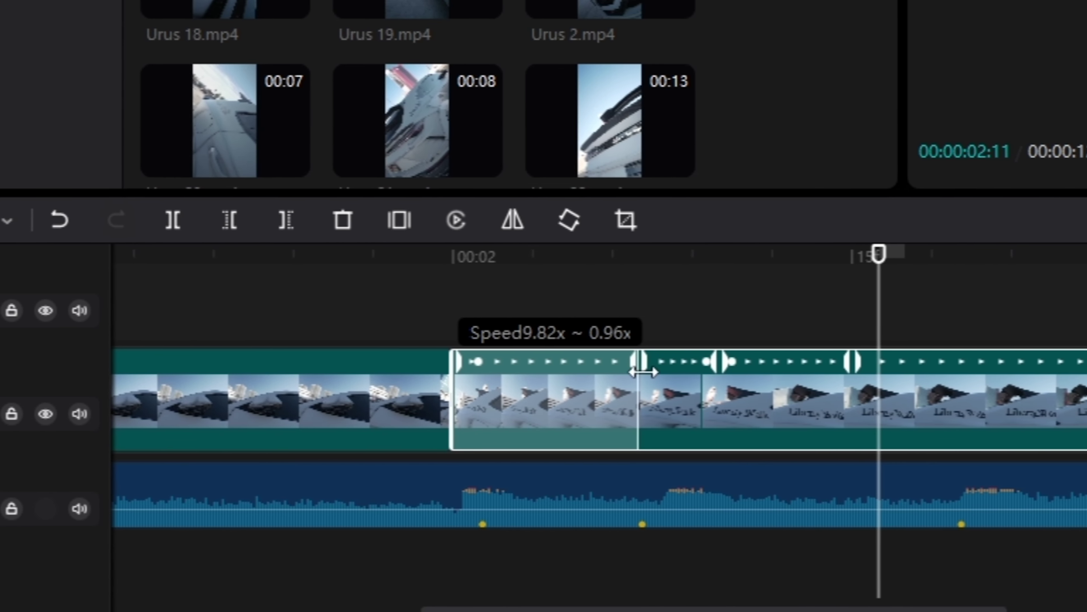
click(514, 274)
key(space)
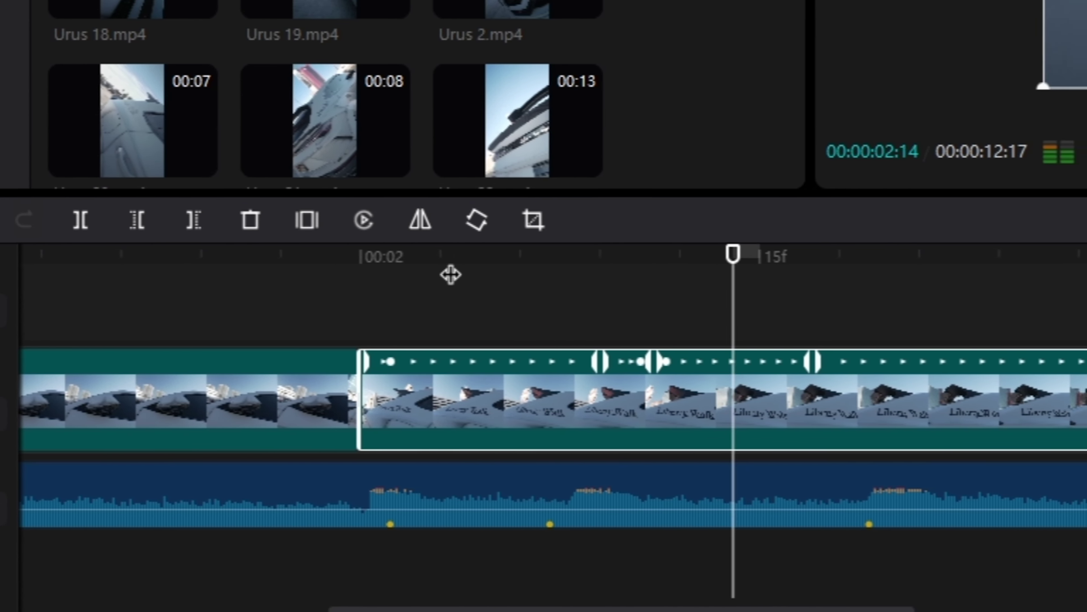
click(520, 274)
key(space)
Pull the speed section boundaries and speed peak earlier so the ramps land on the beats.
key(space)
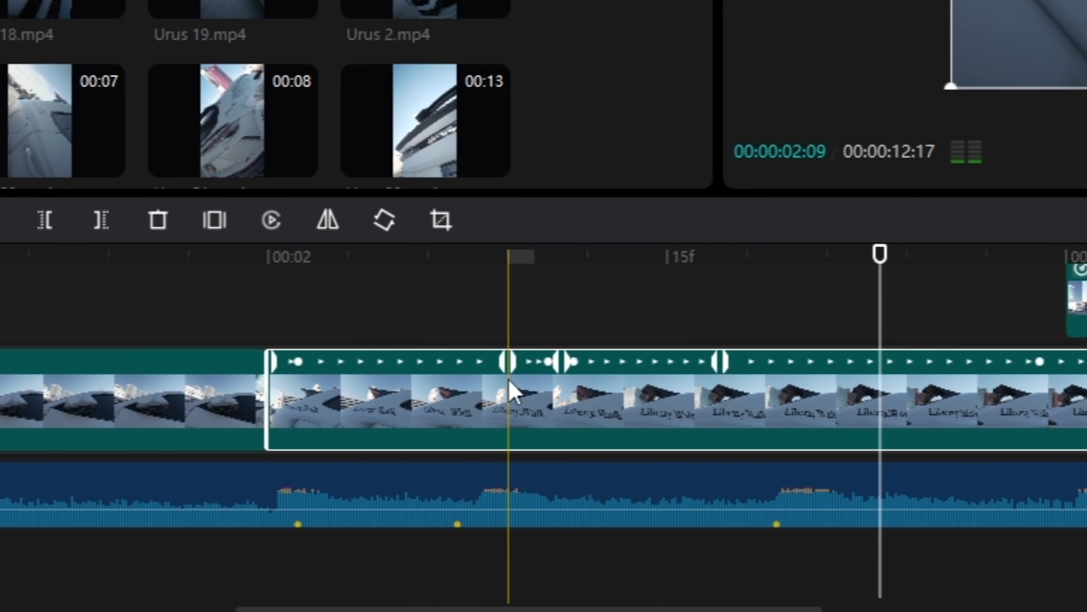
drag(575, 367, 548, 367)
drag(457, 367, 428, 369)
click(269, 307)
key(space)
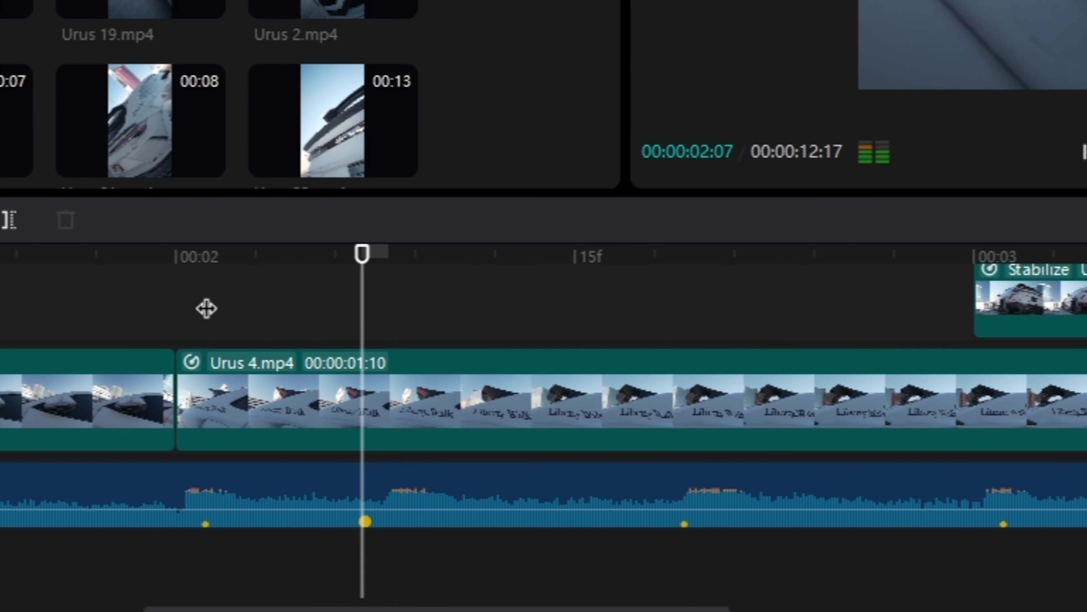
click(183, 308)
key(space)
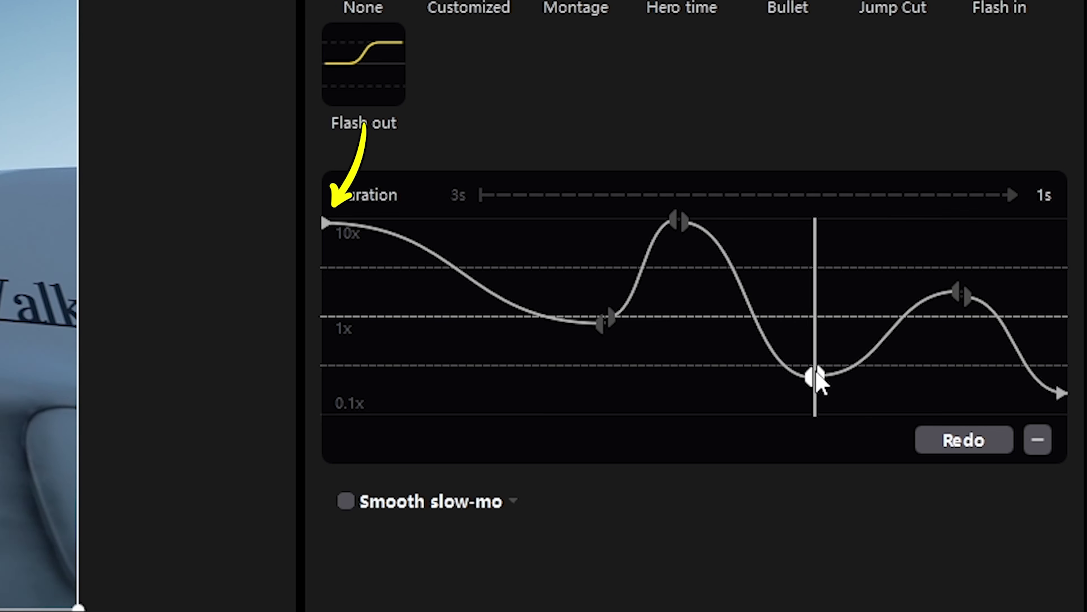
drag(962, 293, 903, 291)
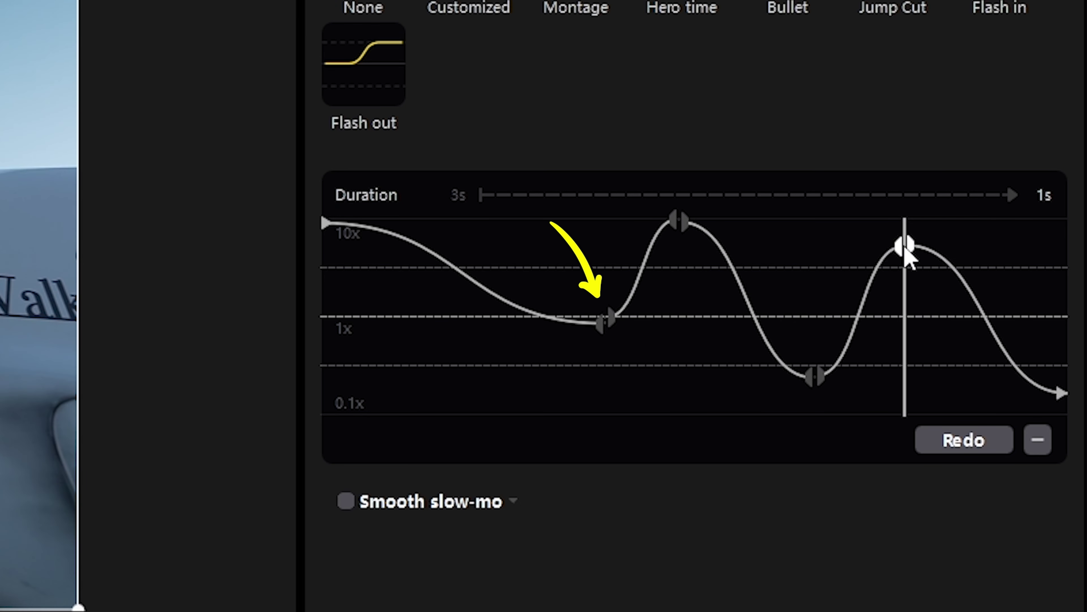
key(space)
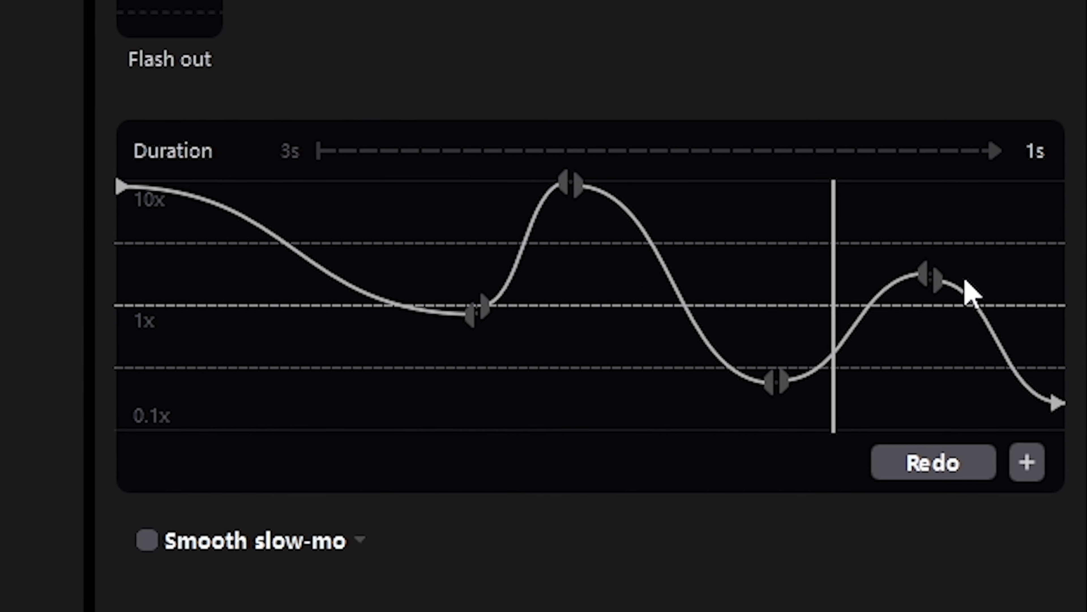
click(817, 376)
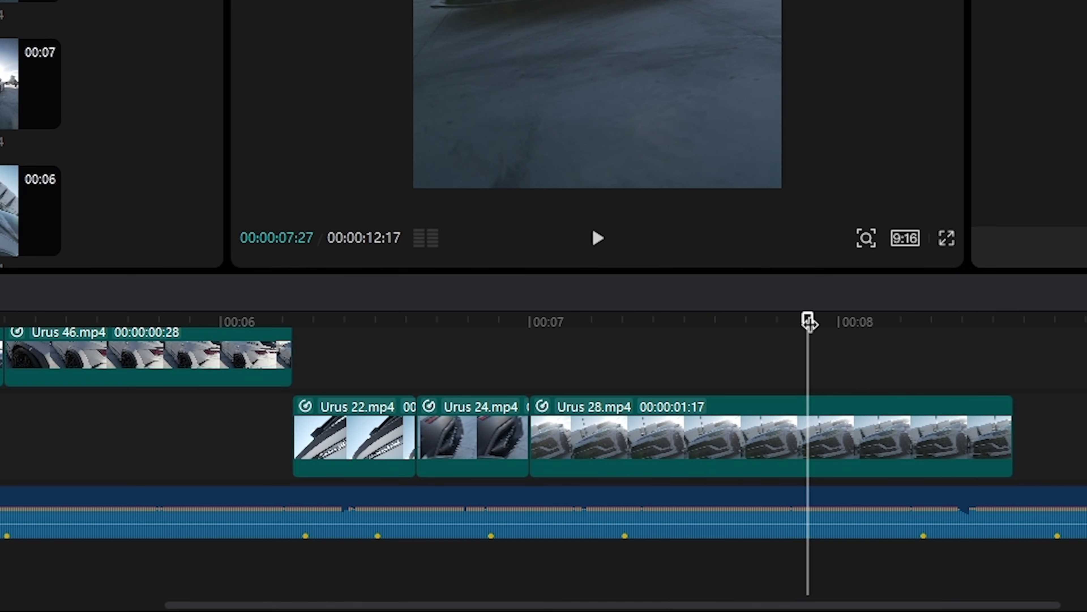
On Urus 28, delete a curve point, reset the speed curve, and start a Customized curve.
click(896, 411)
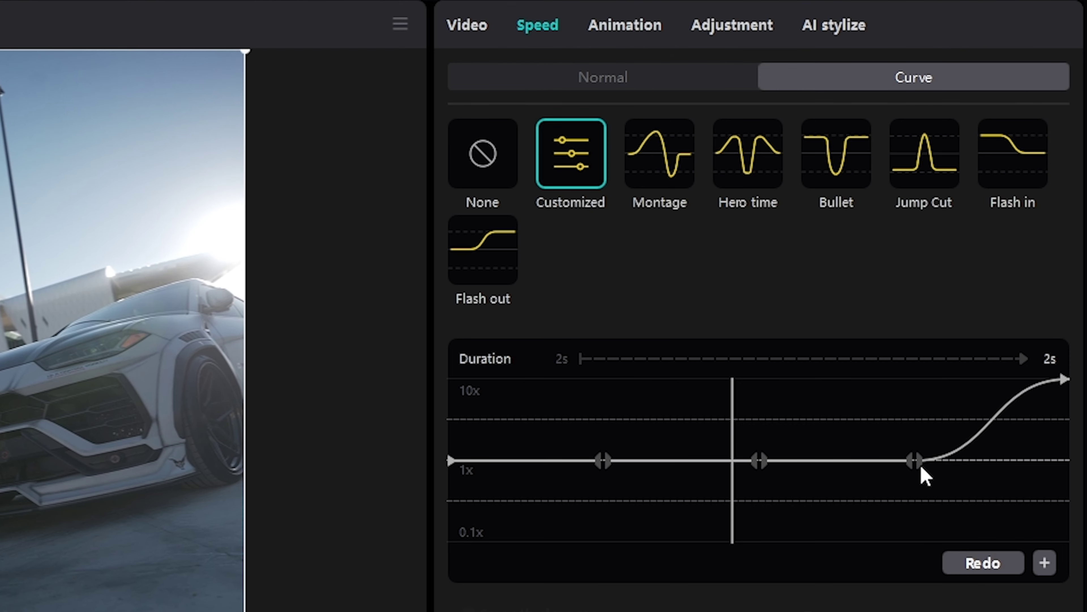
click(917, 460)
click(1045, 562)
click(663, 433)
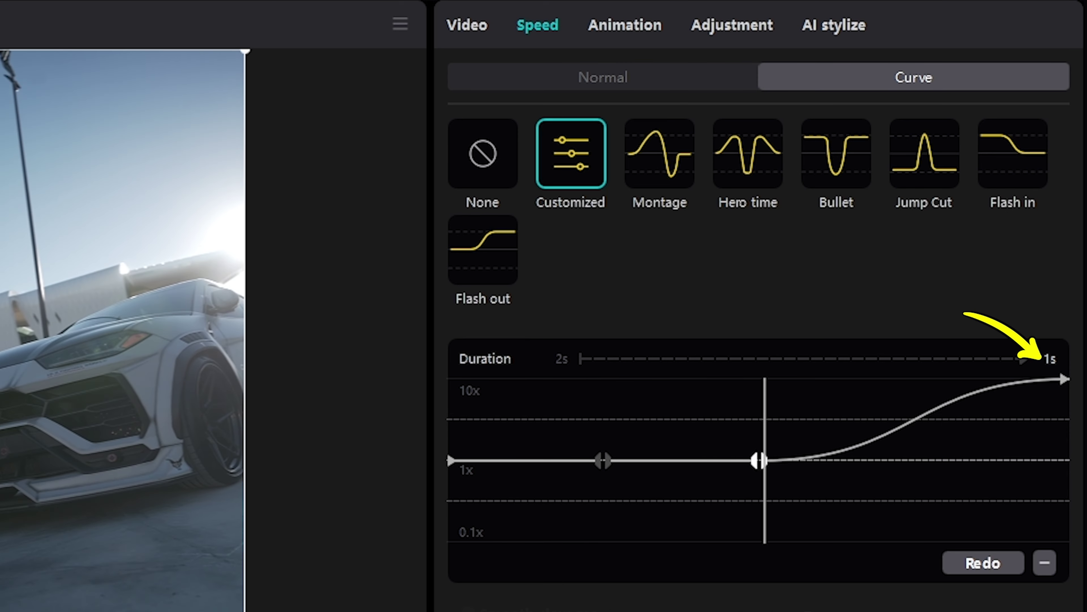
click(483, 153)
click(578, 182)
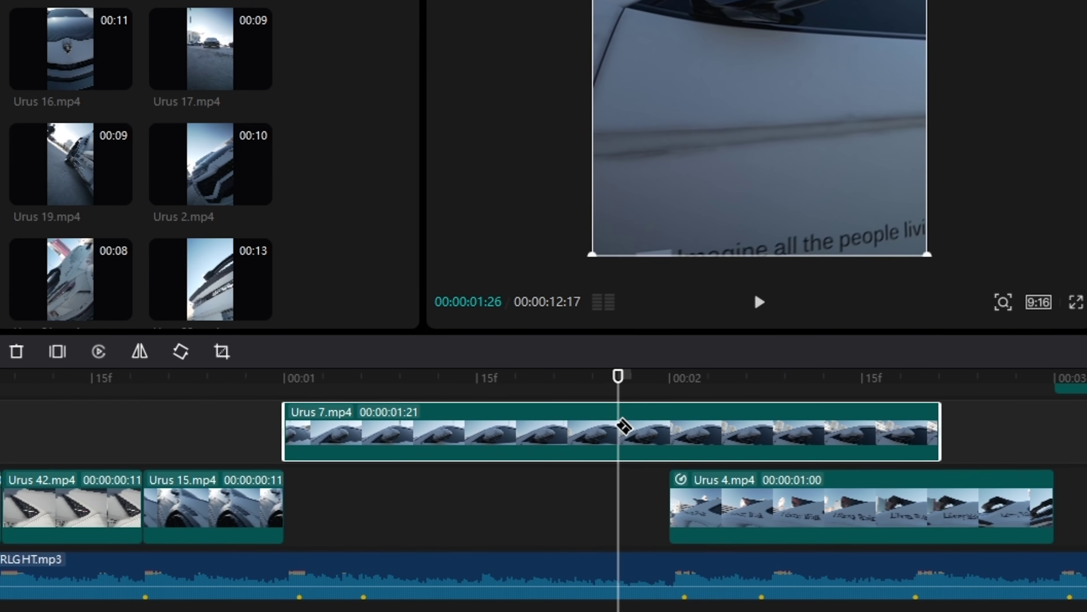
Split Urus 7 at the playhead, delete the right part, and move the remainder toward Urus 4.
click(620, 423)
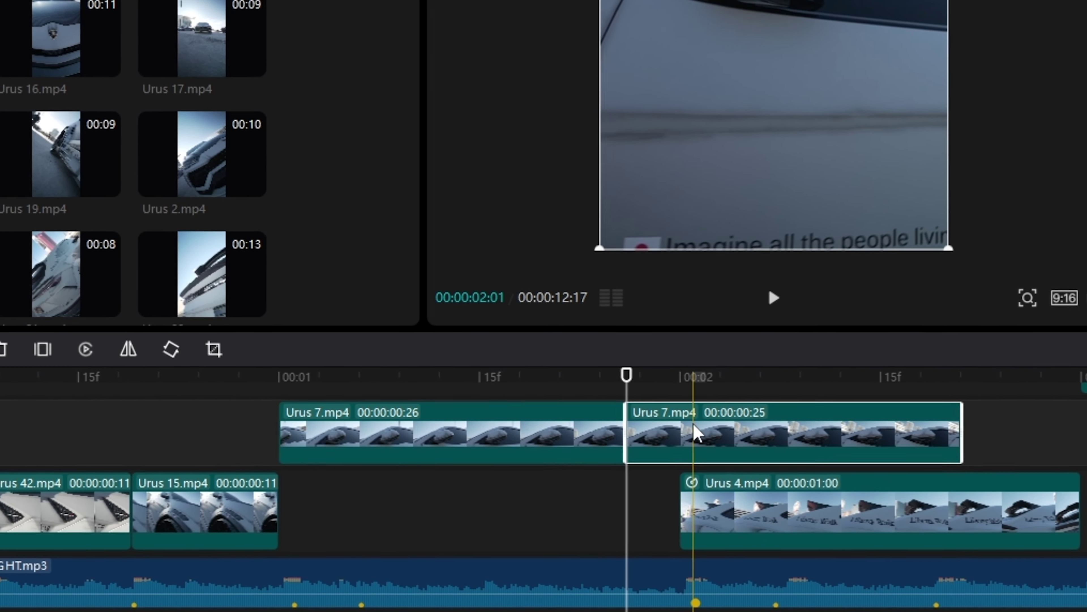
key(Delete)
click(469, 454)
drag(469, 454, 747, 460)
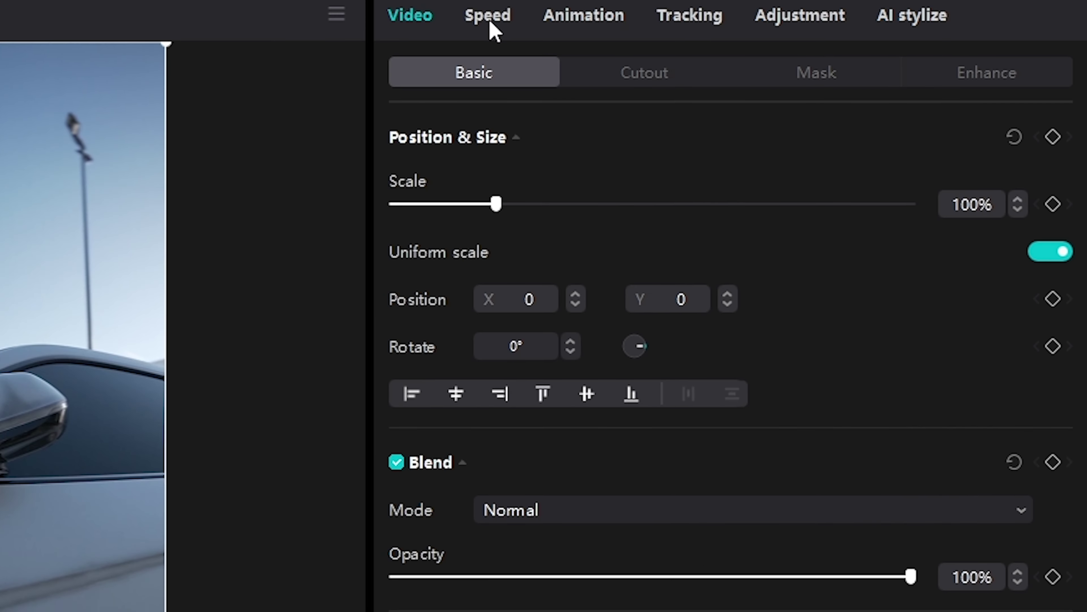
Give Urus 7 a Flash out ramp with a raised end peak, slide it later, and trim the ramped clip's end.
click(488, 27)
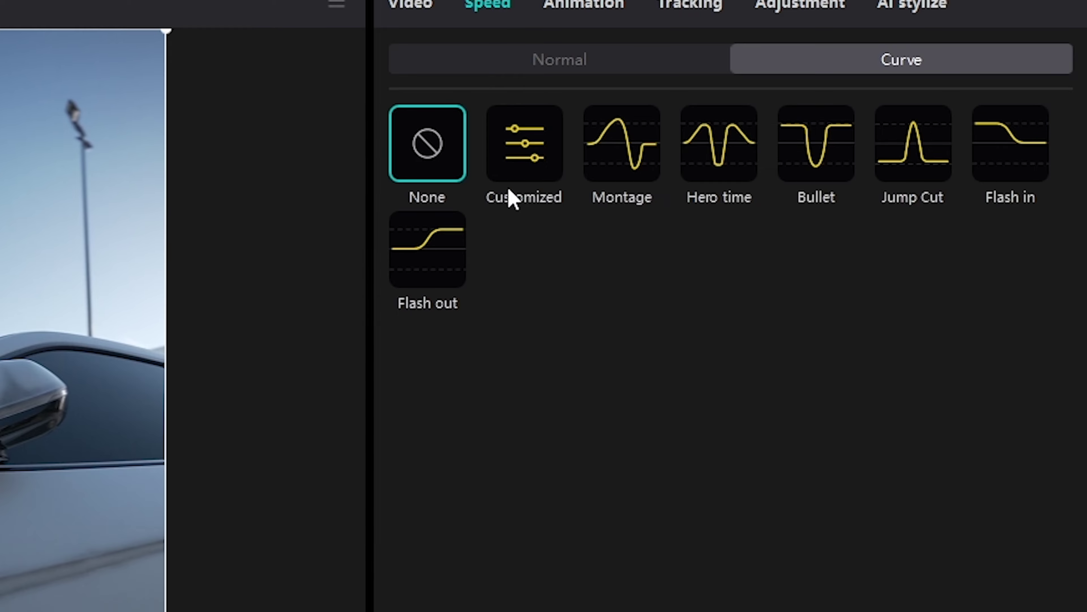
click(427, 243)
drag(798, 419, 715, 379)
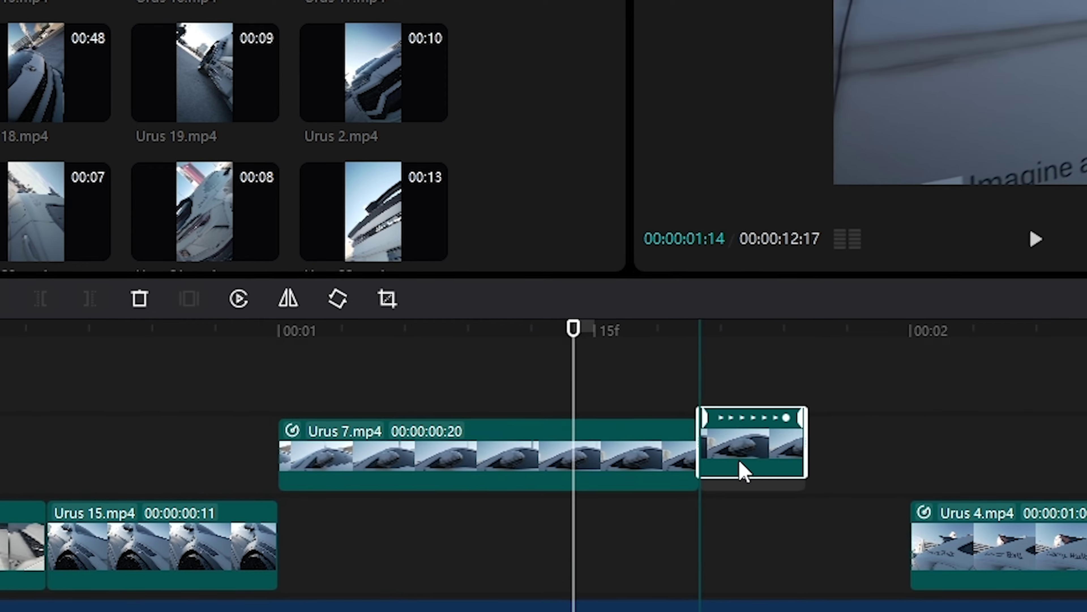
drag(744, 471, 843, 400)
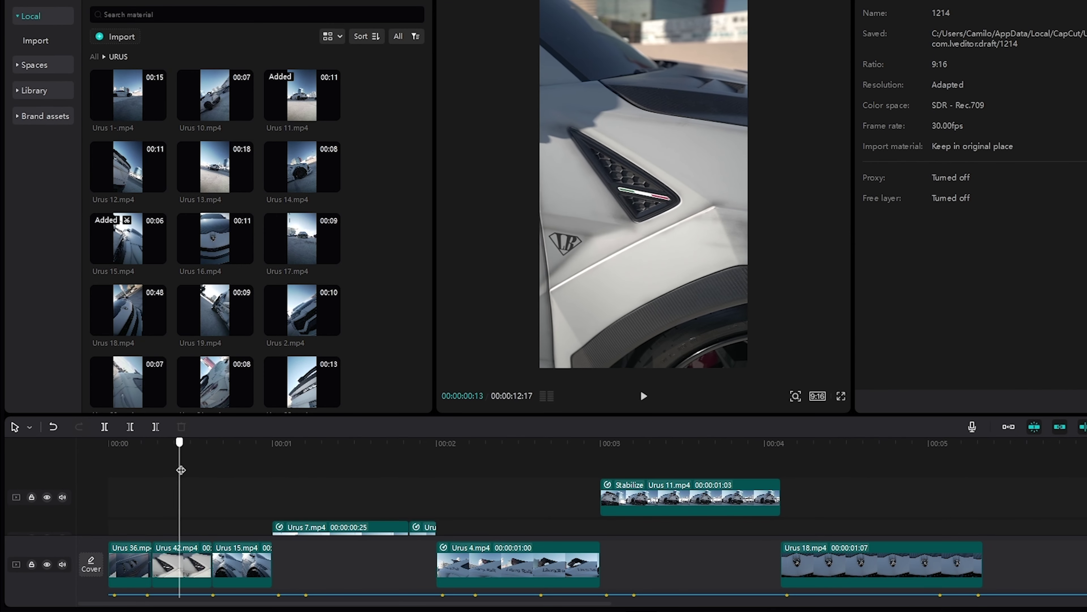
click(250, 575)
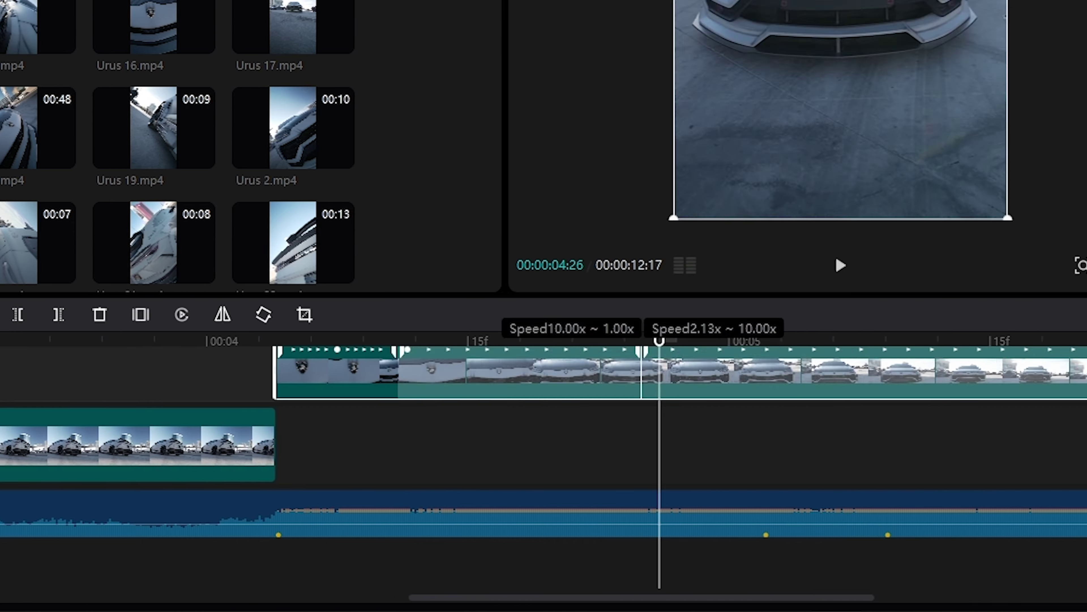
drag(703, 348, 1086, 347)
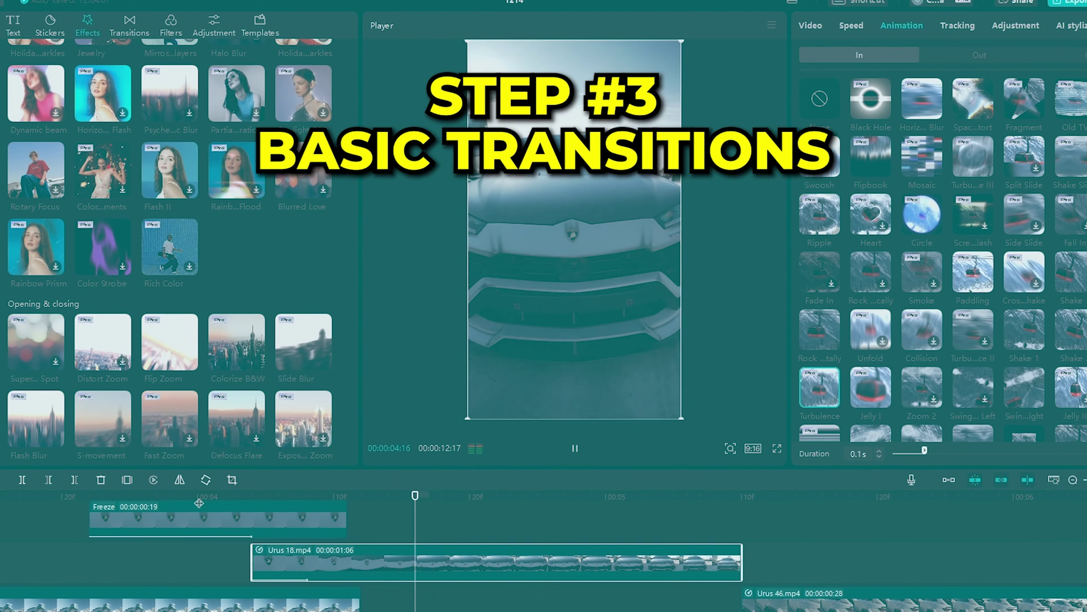
Duplicate Urus 18 onto the track above, freeze its opening frame, and delete the second freeze segment.
click(151, 484)
drag(127, 504, 255, 505)
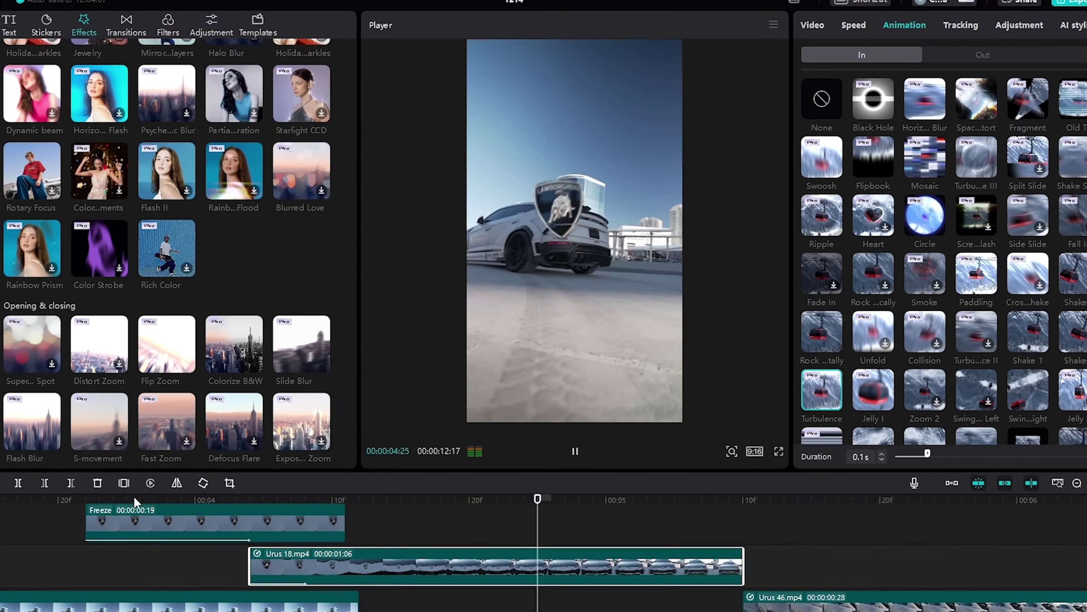
click(133, 494)
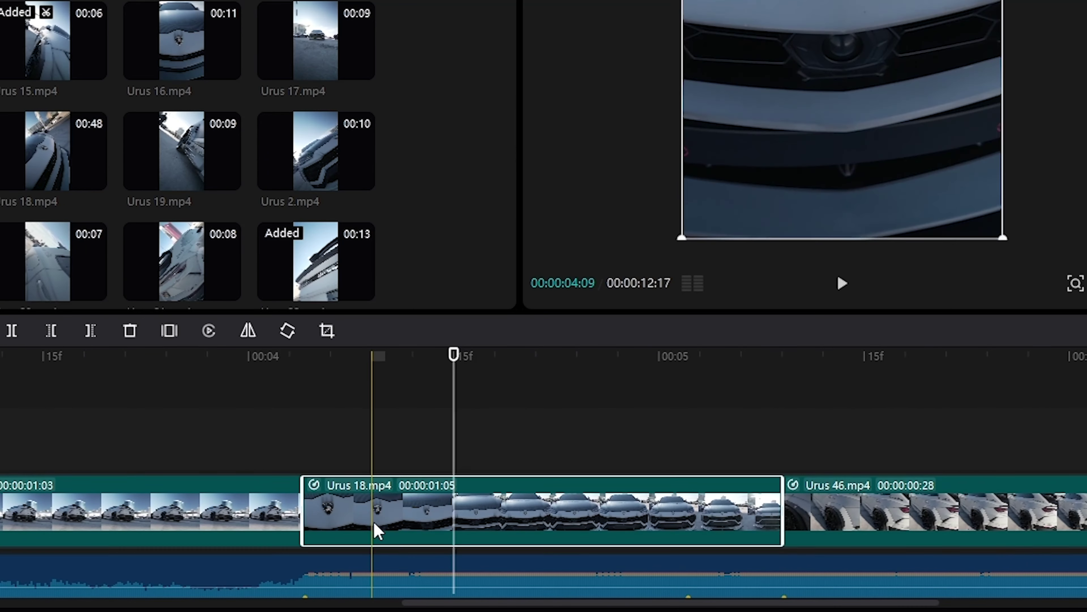
drag(377, 531, 377, 452)
ctrl+scroll(289, 437, up, 2)
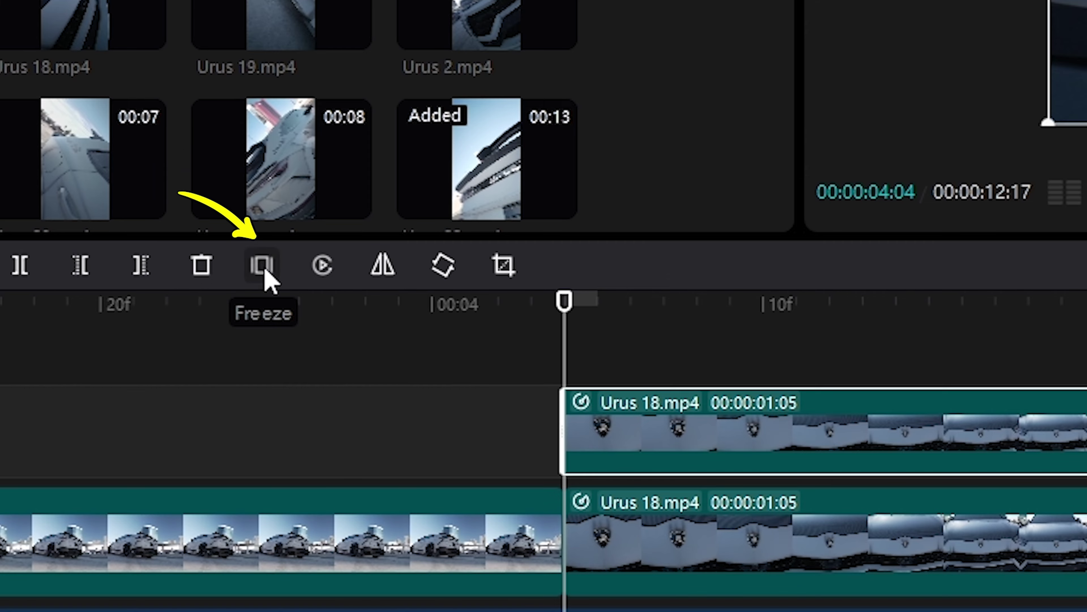
click(262, 267)
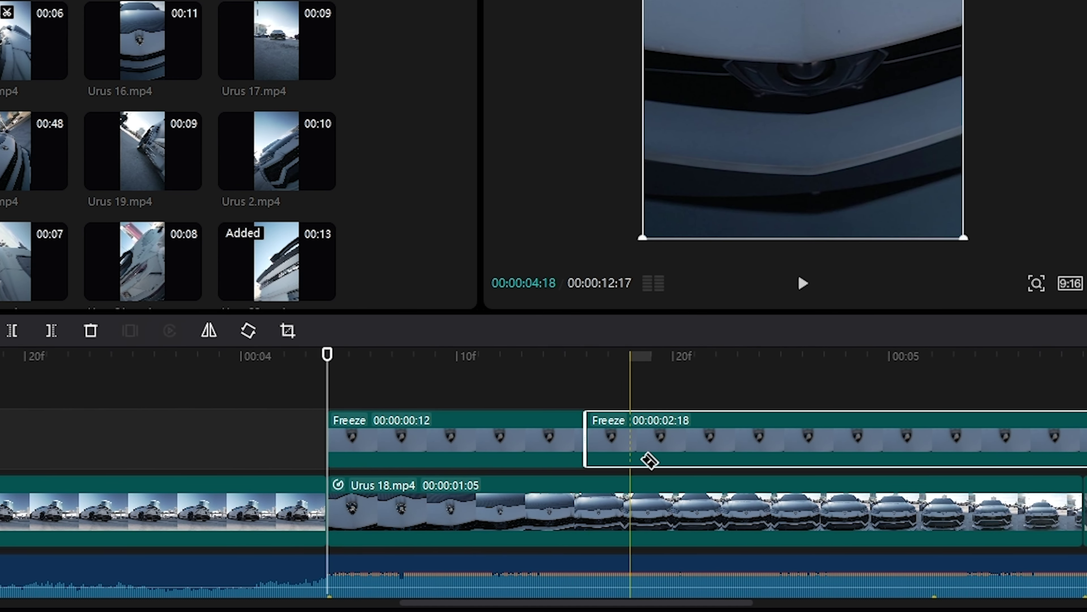
key(a)
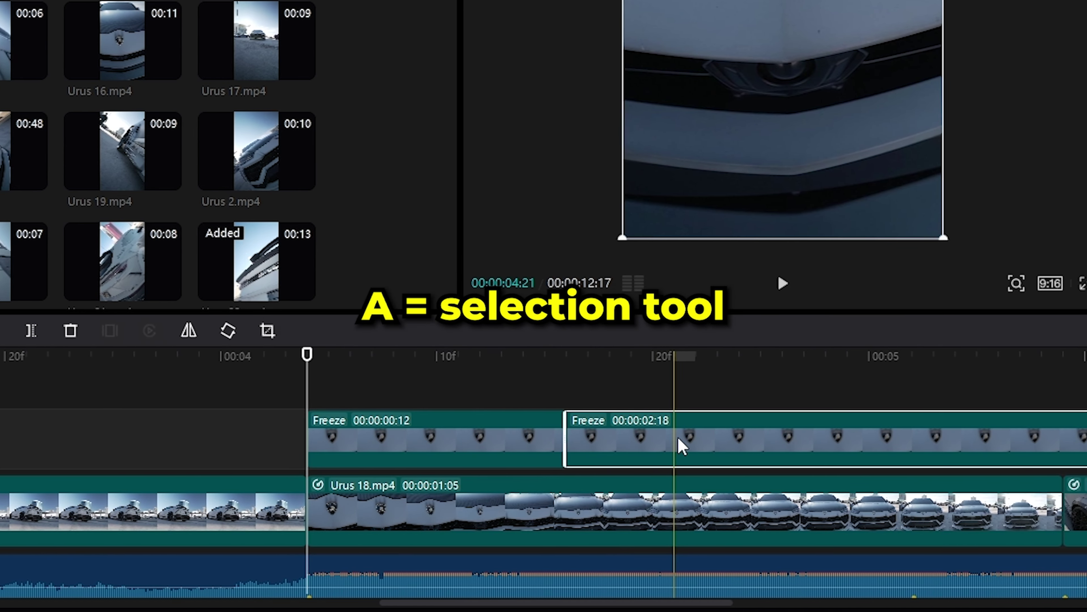
key(Delete)
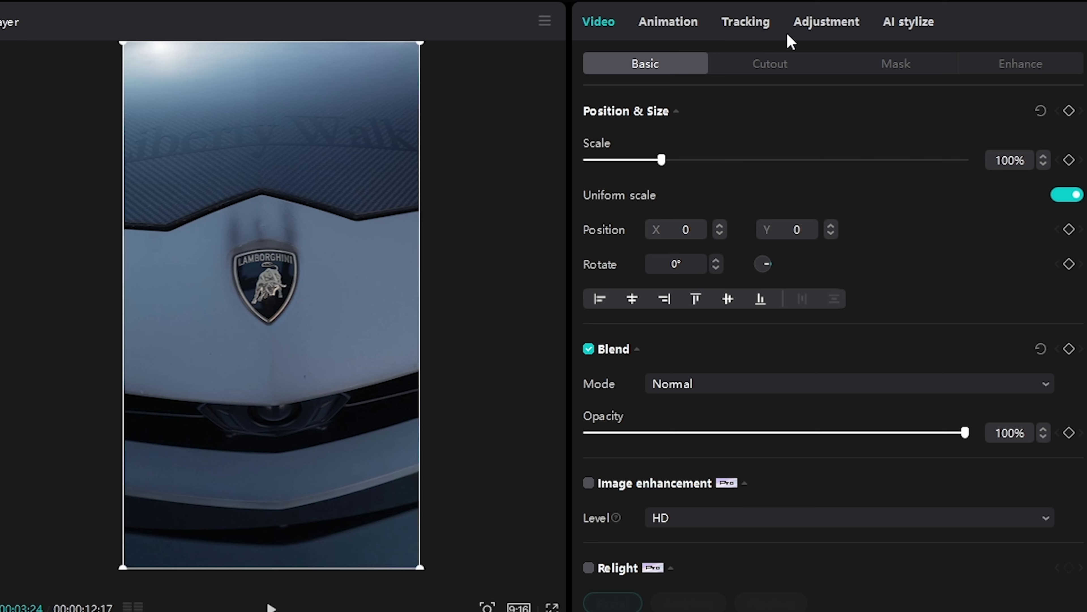
Cut out the Lamborghini badge from the freeze frame with a Customized cutout and add the Black Hole In animation.
scroll(896, 230, down, 5)
scroll(921, 434, up, 5)
click(797, 66)
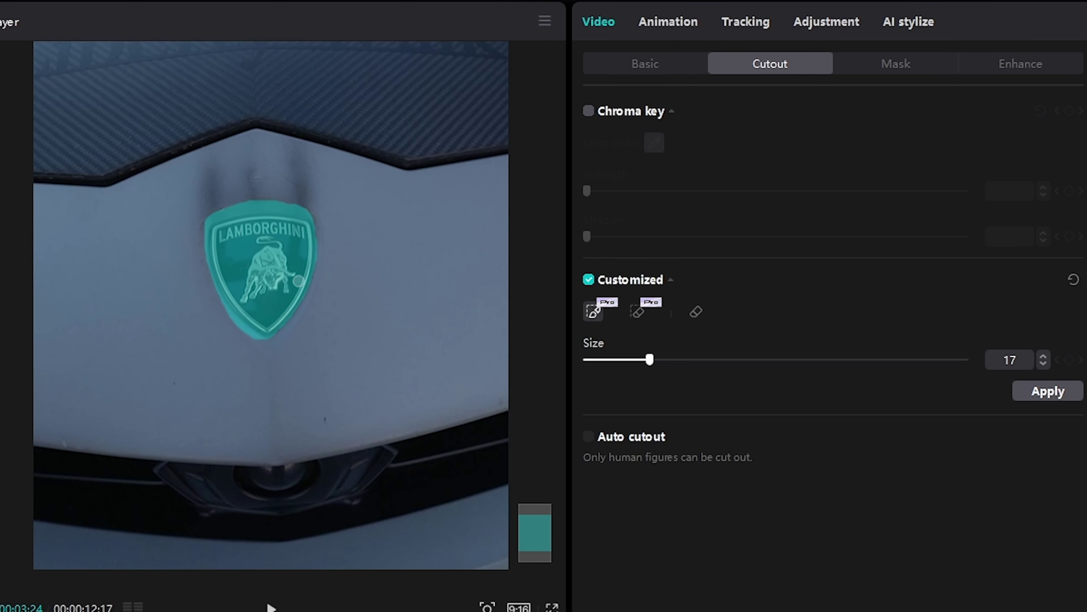
scroll(304, 277, down, 2)
scroll(304, 277, up, 2)
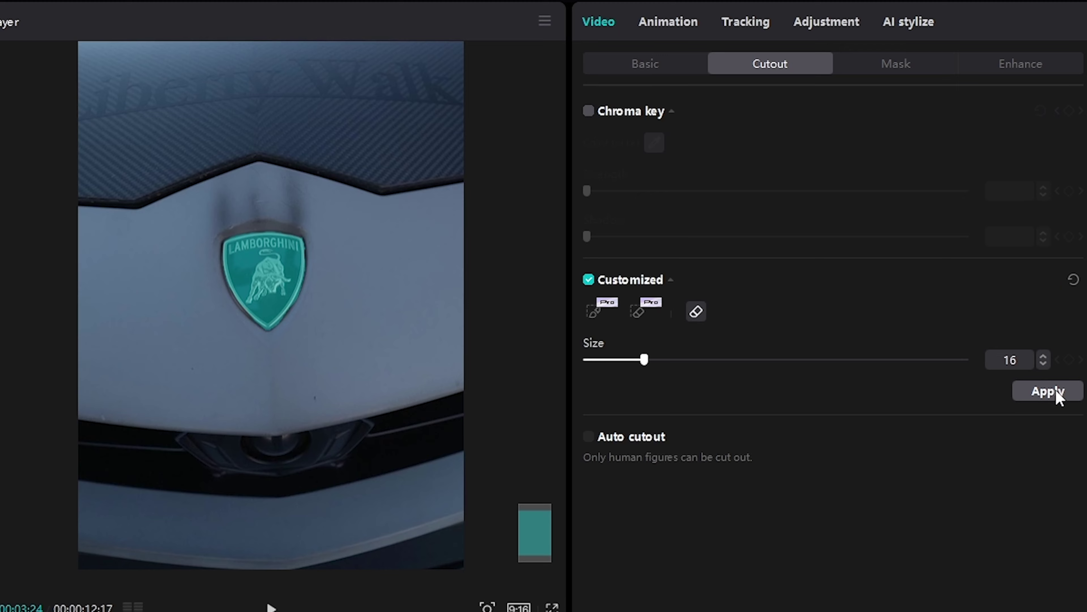
click(1057, 393)
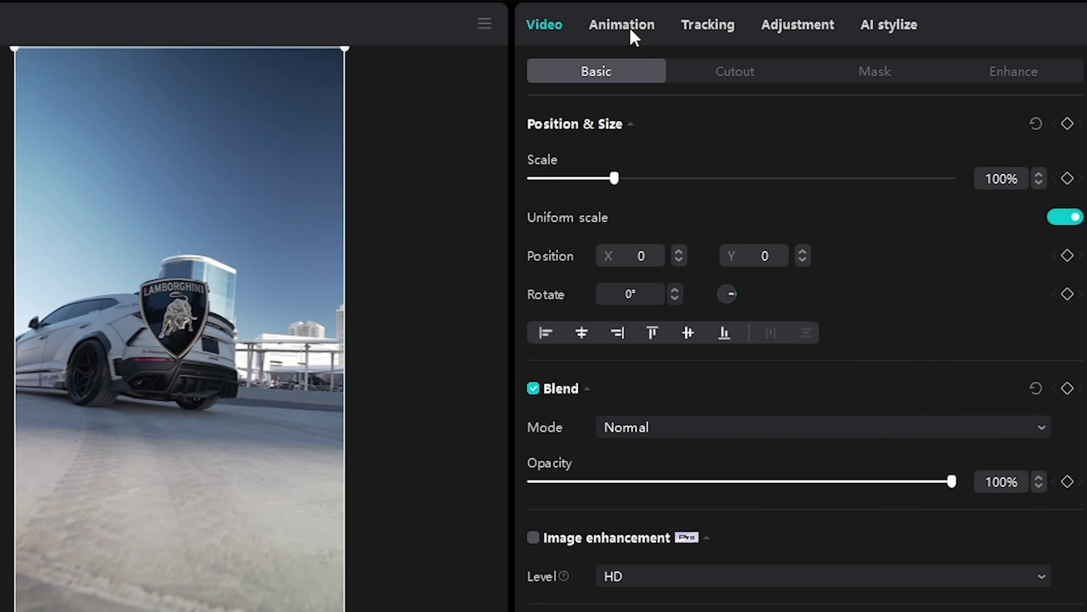
click(632, 33)
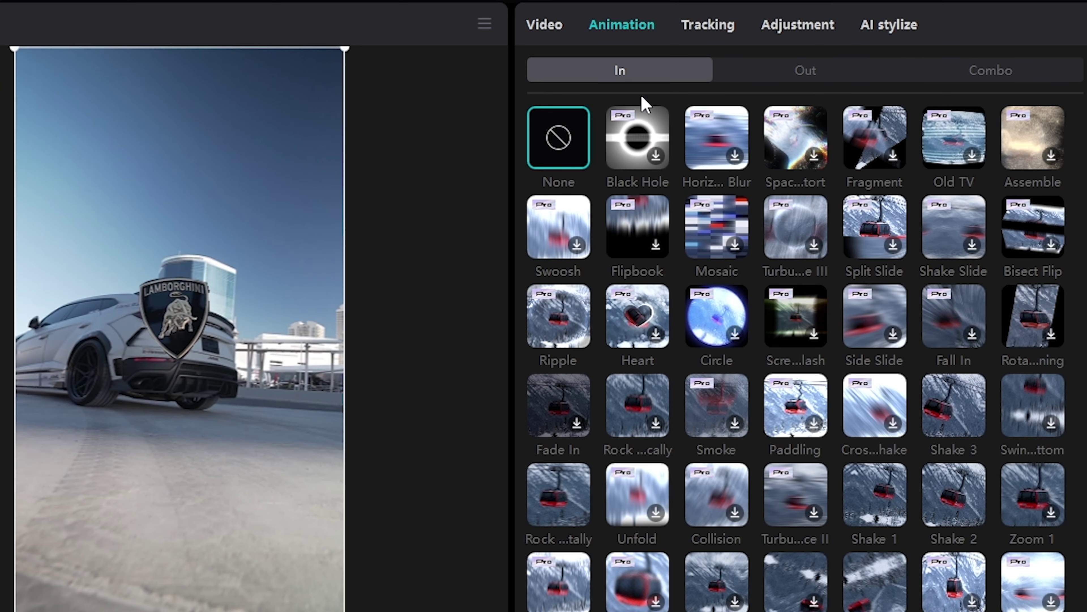
click(653, 159)
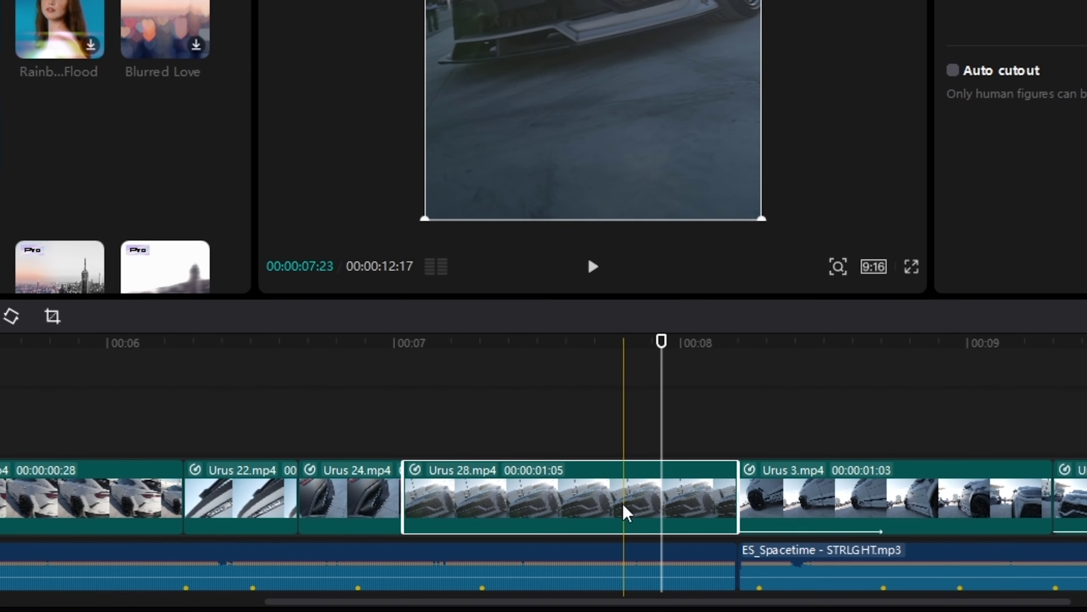
Duplicate Urus 28.mp4 onto a new track above and bring up its Cutout settings.
drag(625, 512, 629, 433)
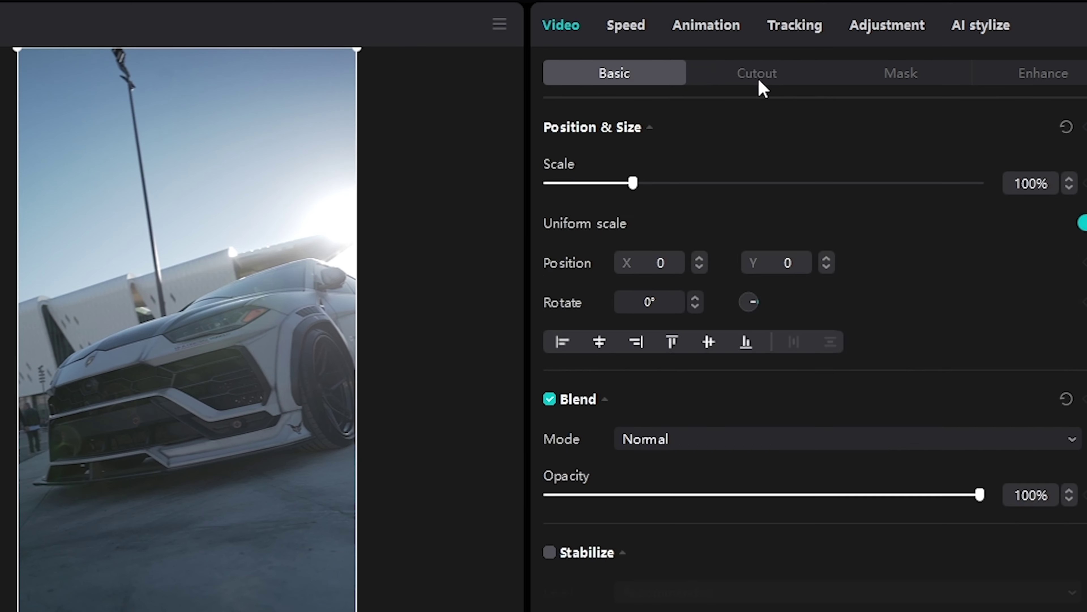
click(757, 74)
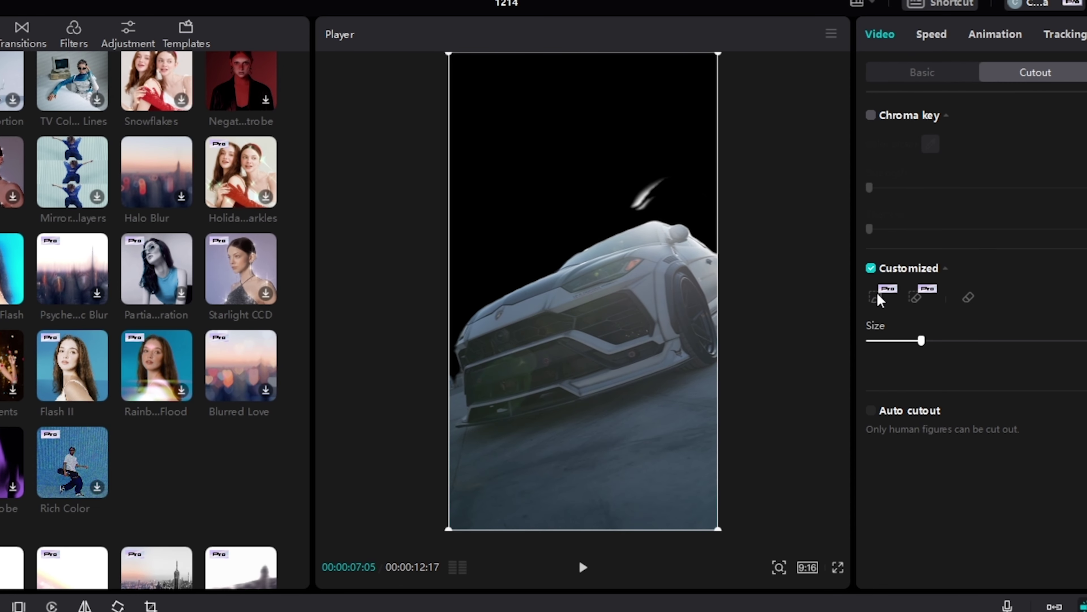
Resume painting the car body as the area to keep in the Urus 28 cutout.
click(877, 296)
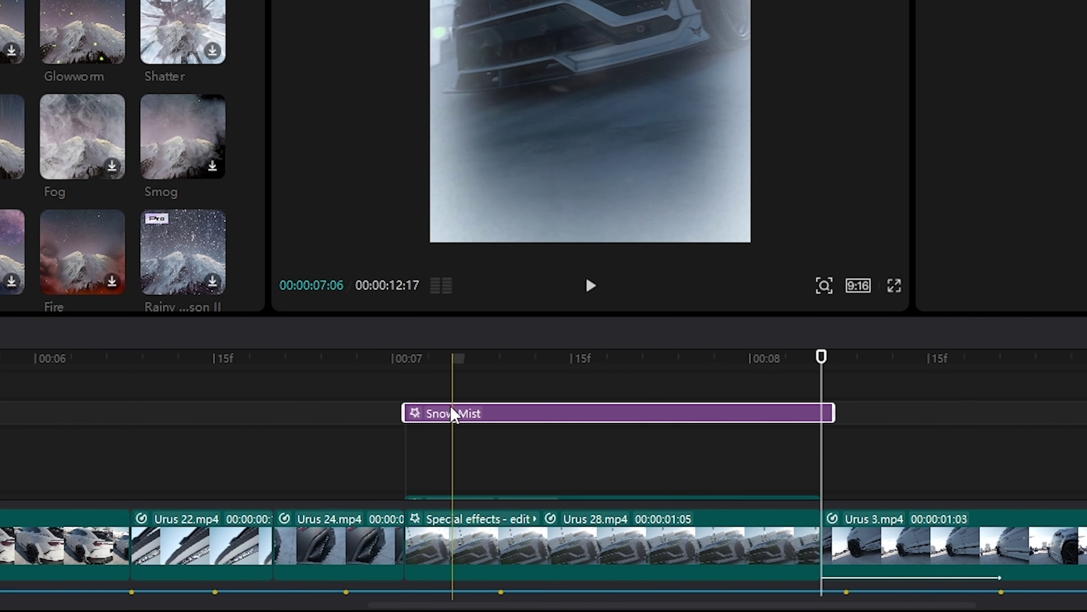
Keyframe the Snow Mist at its 00:07 start, lowering Texture to 0 and setting Stickers to 28.
click(411, 370)
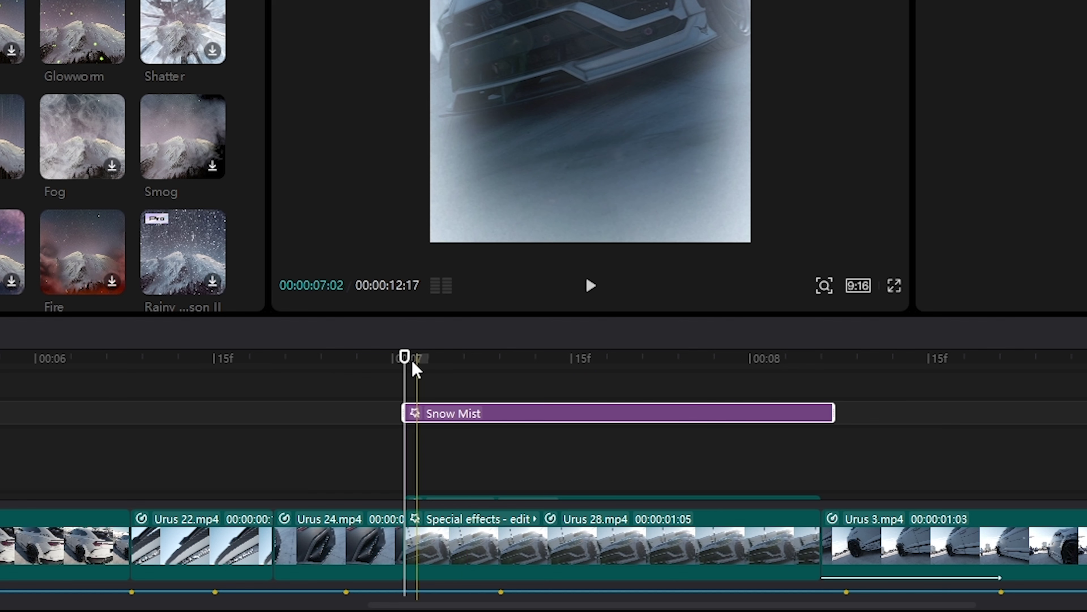
click(487, 363)
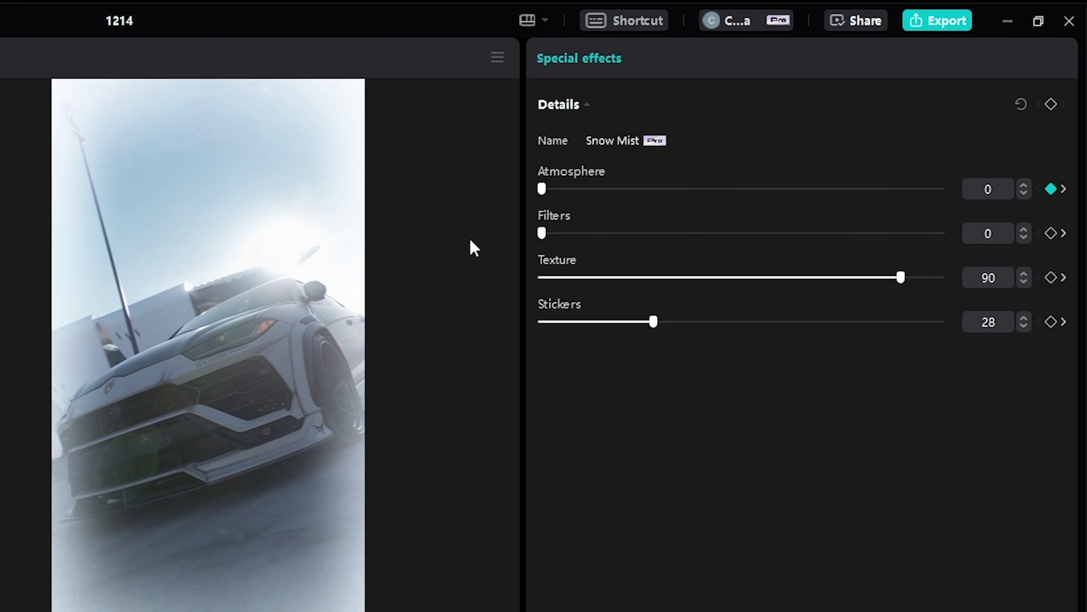
click(634, 277)
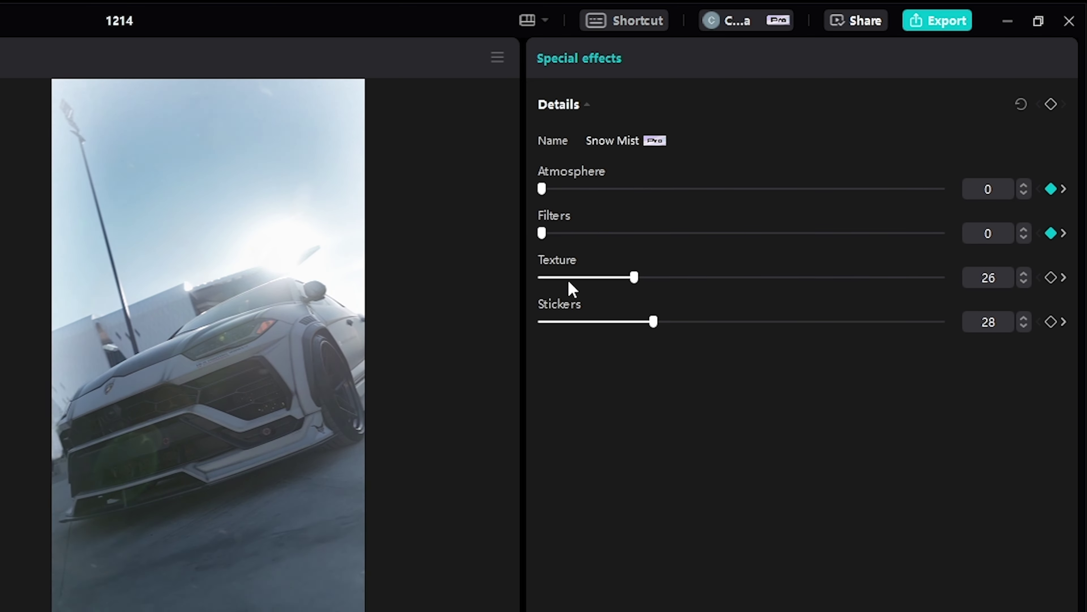
click(634, 322)
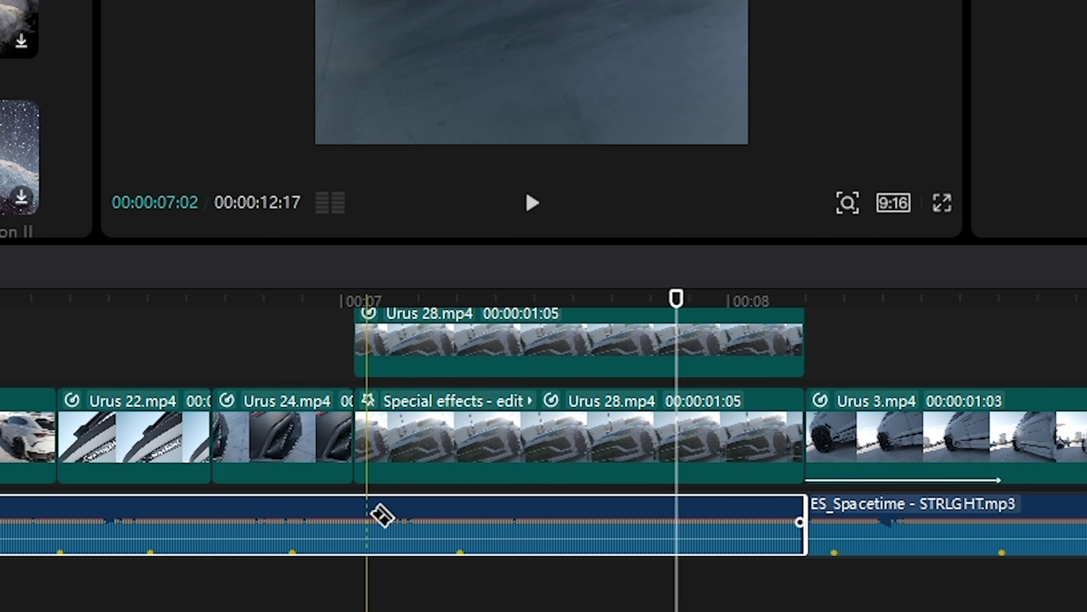
Split the music at the Urus 28 section, apply Bass Boost, and move that piece to its own track.
click(370, 516)
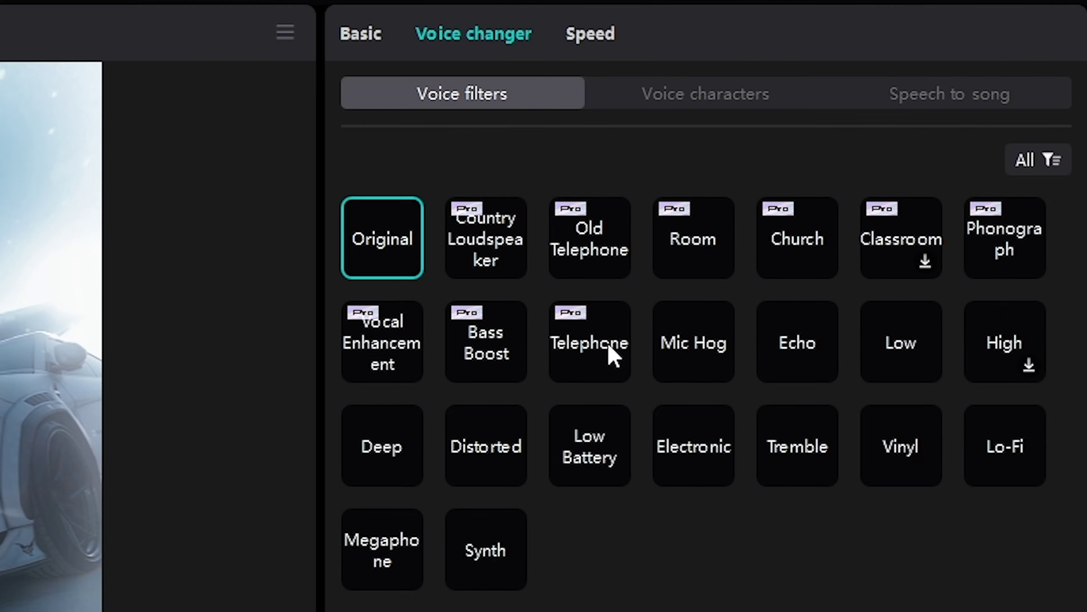
click(494, 349)
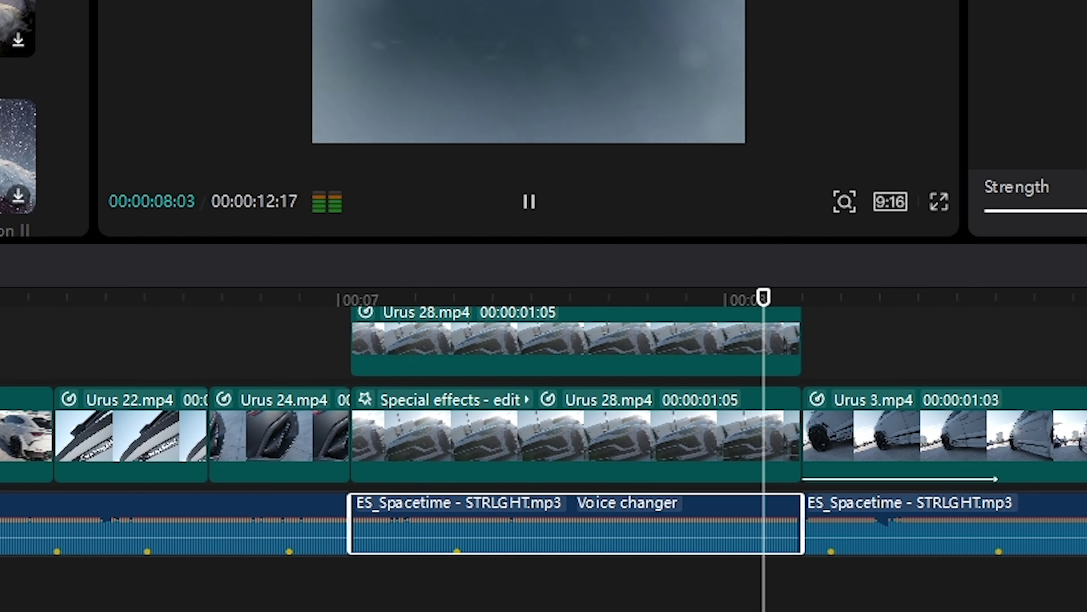
key(space)
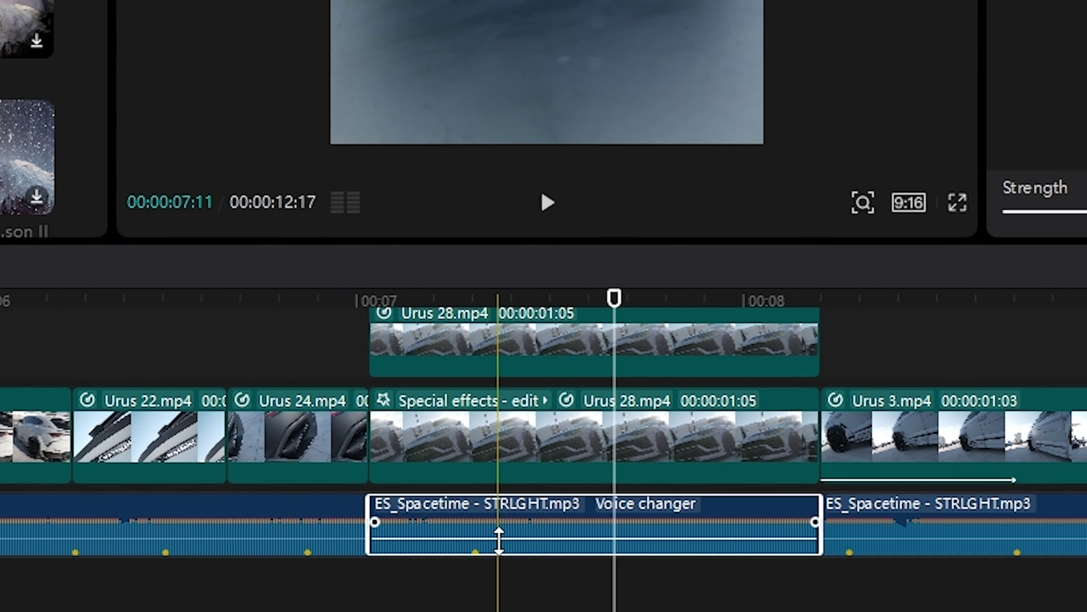
drag(483, 526, 480, 598)
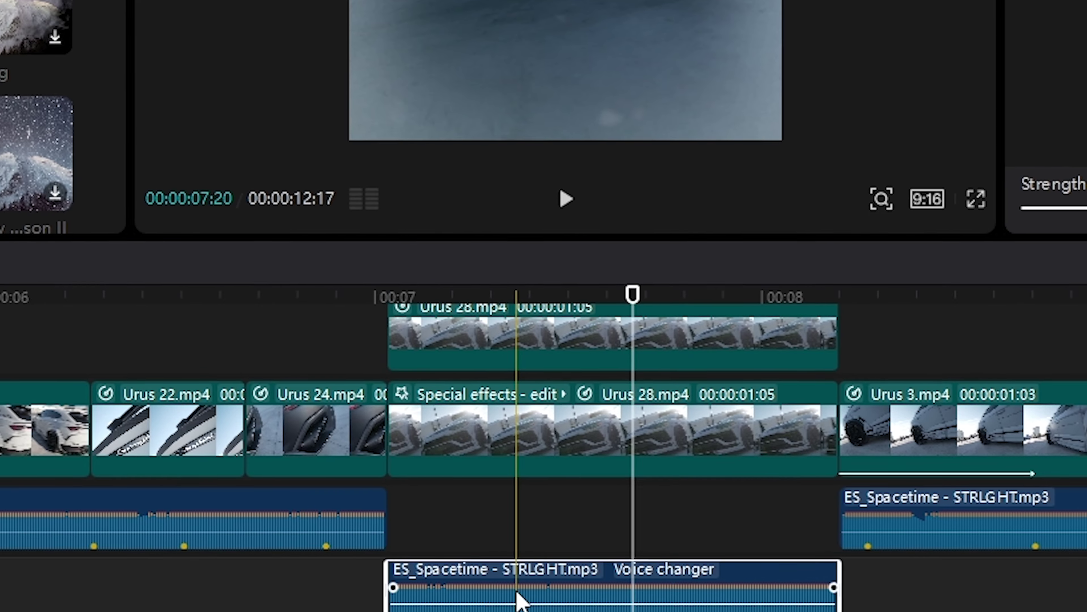
scroll(518, 600, down, 2)
scroll(642, 505, up, 3)
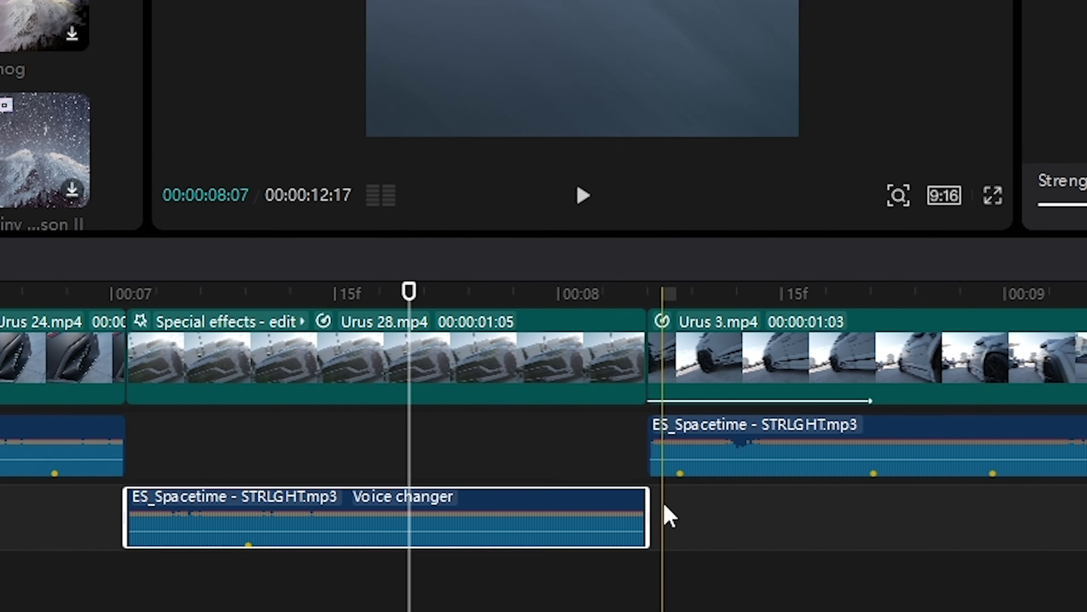
Extend the Bass Boost piece's edges, add 0.1s fades to it and the surrounding music, and play it back.
drag(648, 506, 711, 517)
drag(142, 514, 73, 514)
drag(77, 511, 144, 510)
drag(769, 504, 734, 504)
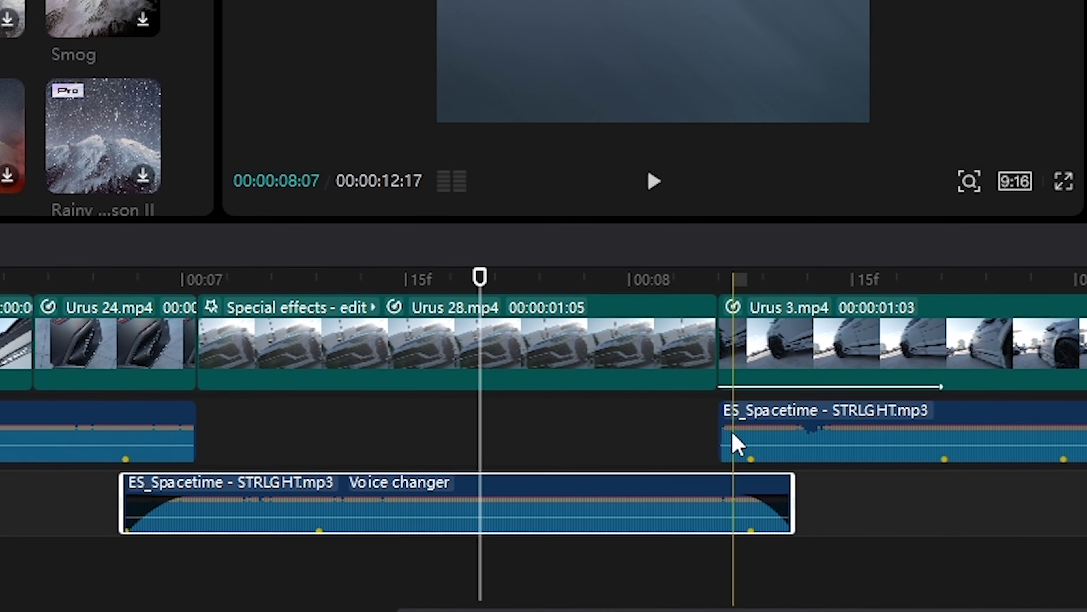
drag(742, 425, 801, 423)
drag(210, 424, 171, 419)
key(space)
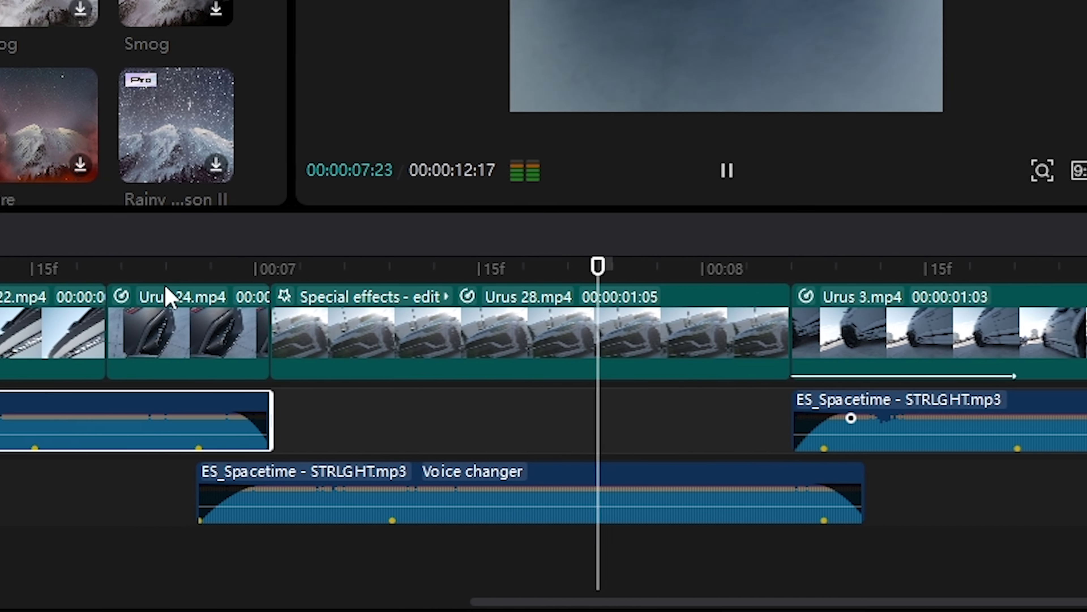
key(space)
key(space)
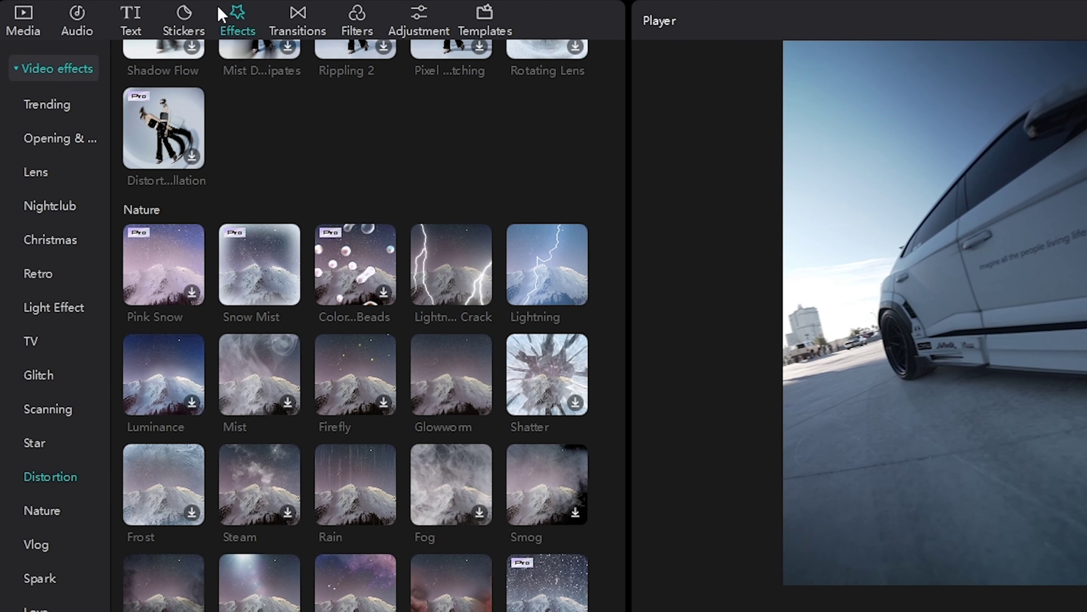
Search sound effects for 'blizzard' and add 'Snowstorm 2, blizzard, Hugh' to the timeline.
click(79, 19)
scroll(271, 169, down, 5)
click(474, 76)
text(blizzard)
key(Return)
click(314, 234)
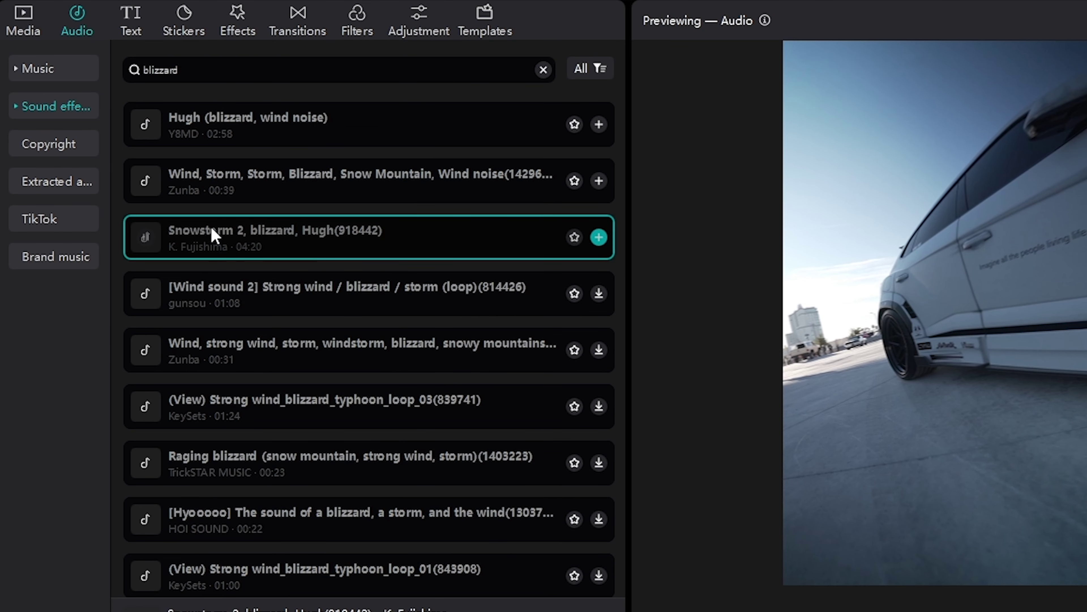
drag(431, 601, 252, 587)
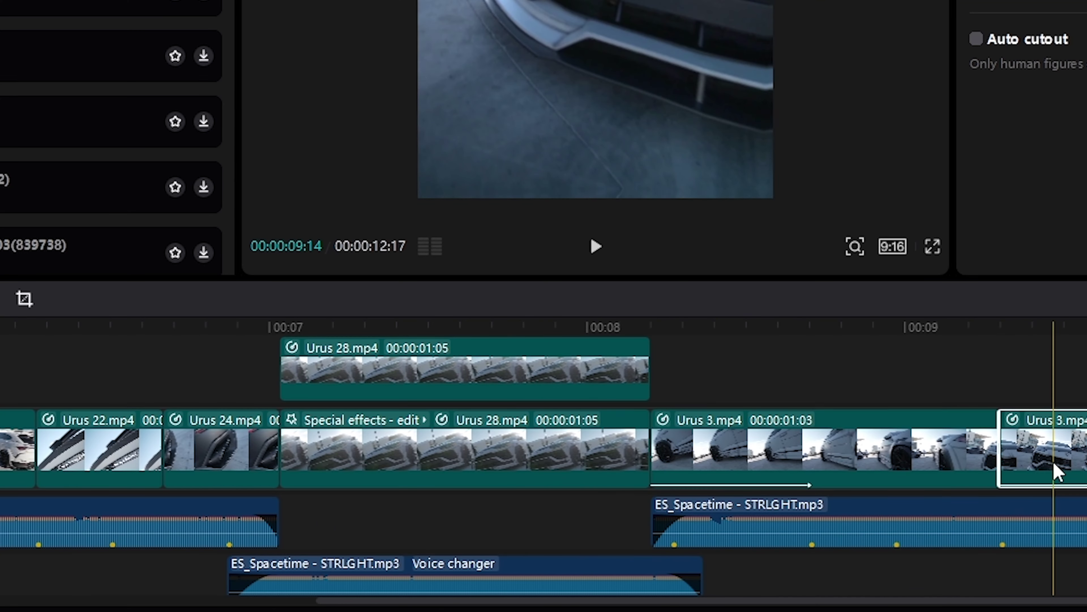
Redo the split of Urus 3 and give the new piece the Turbulence intro animation.
key(ctrl+z)
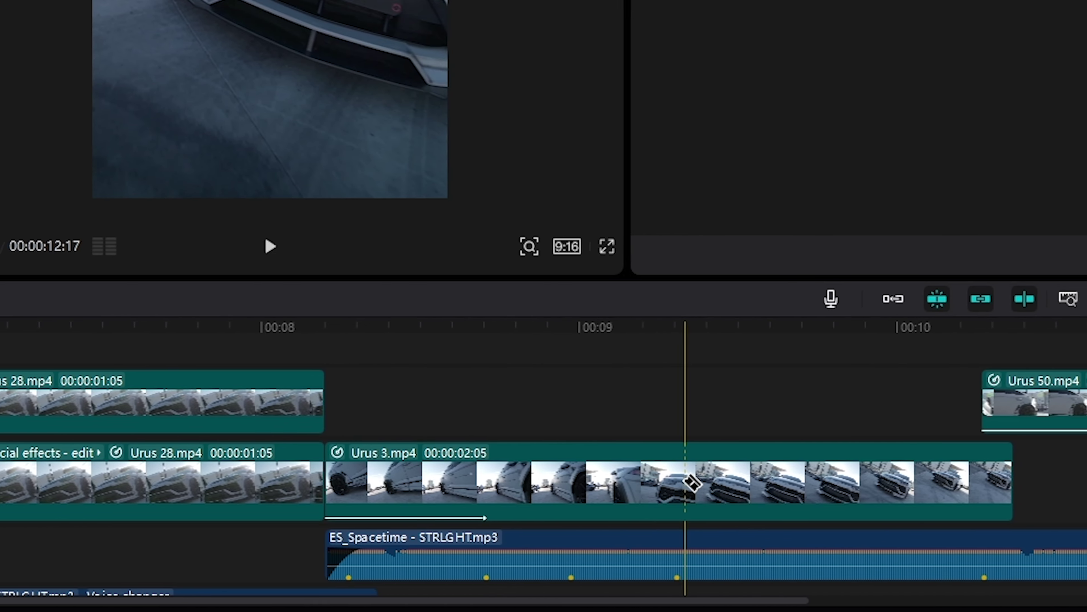
click(672, 478)
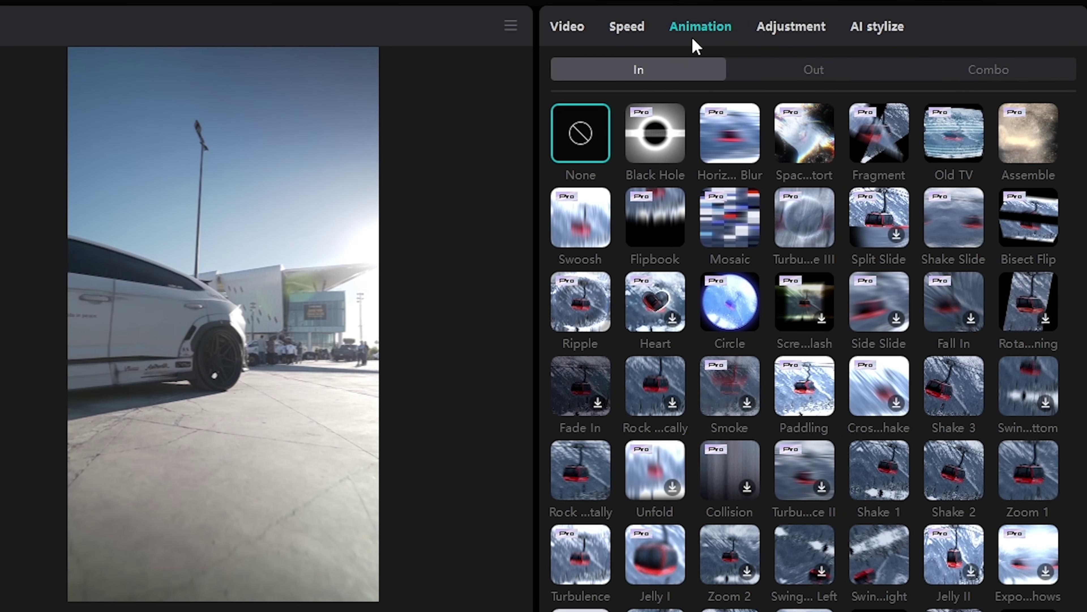
scroll(589, 490, down, 2)
click(581, 469)
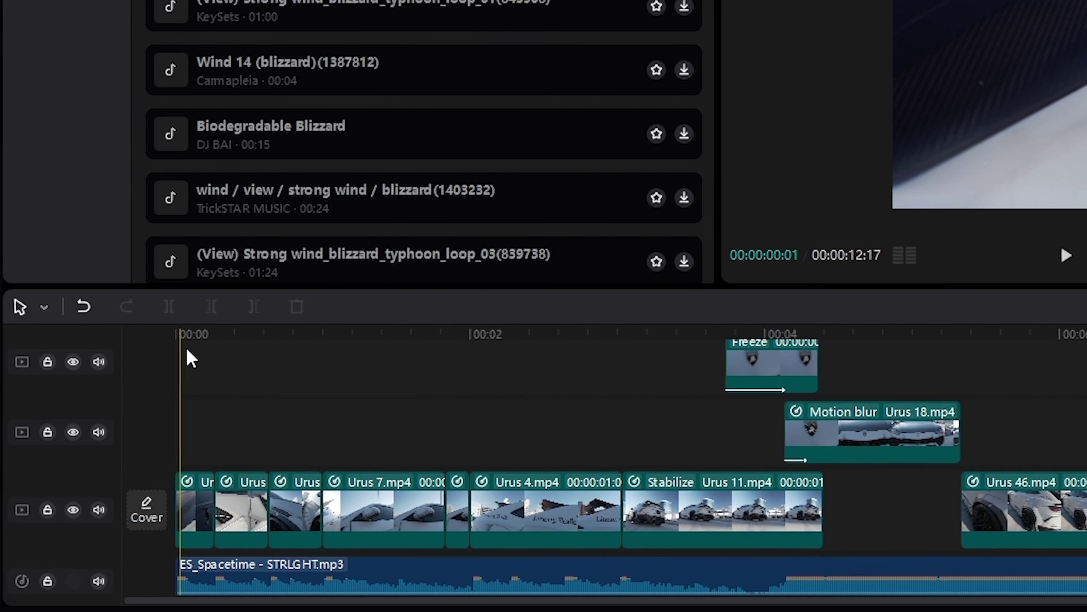
Play back the edit and place the Horizontal Flash effect on the timeline.
scroll(205, 391, up, 2)
scroll(235, 410, up, 3)
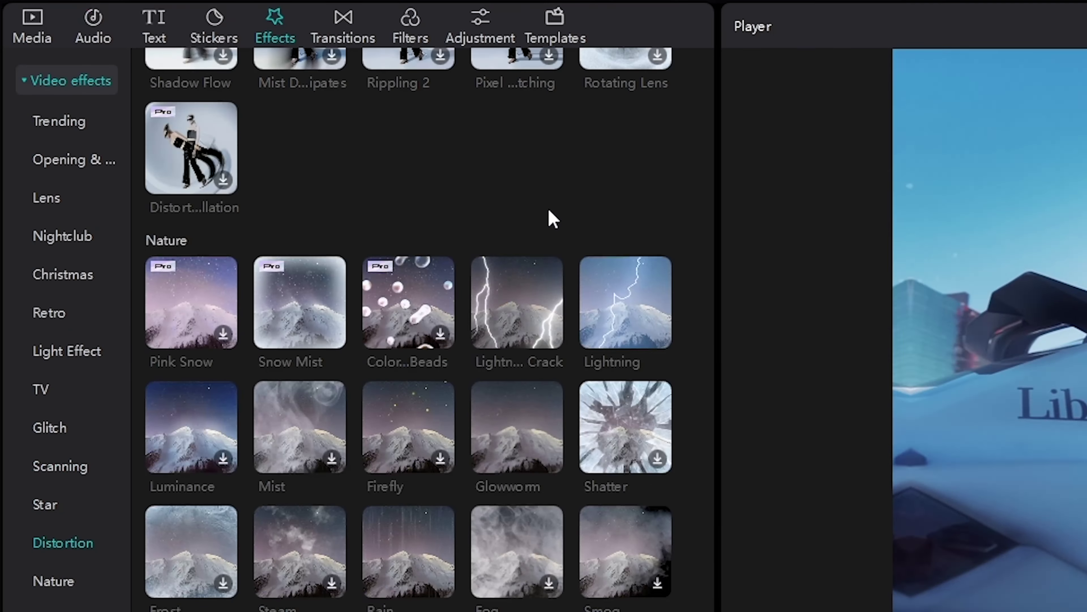
scroll(548, 219, up, 5)
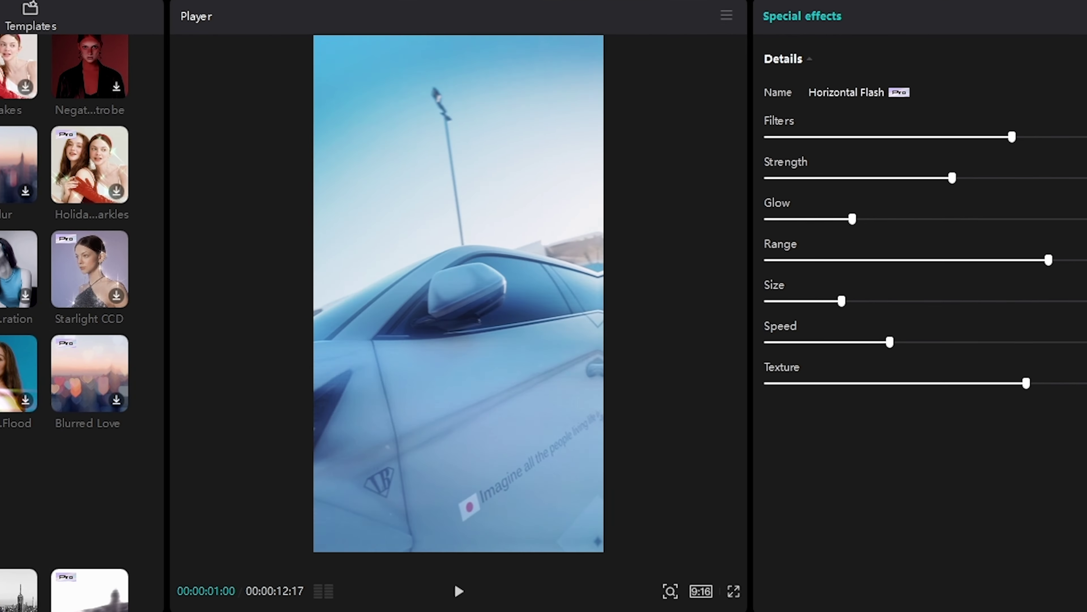
key(space)
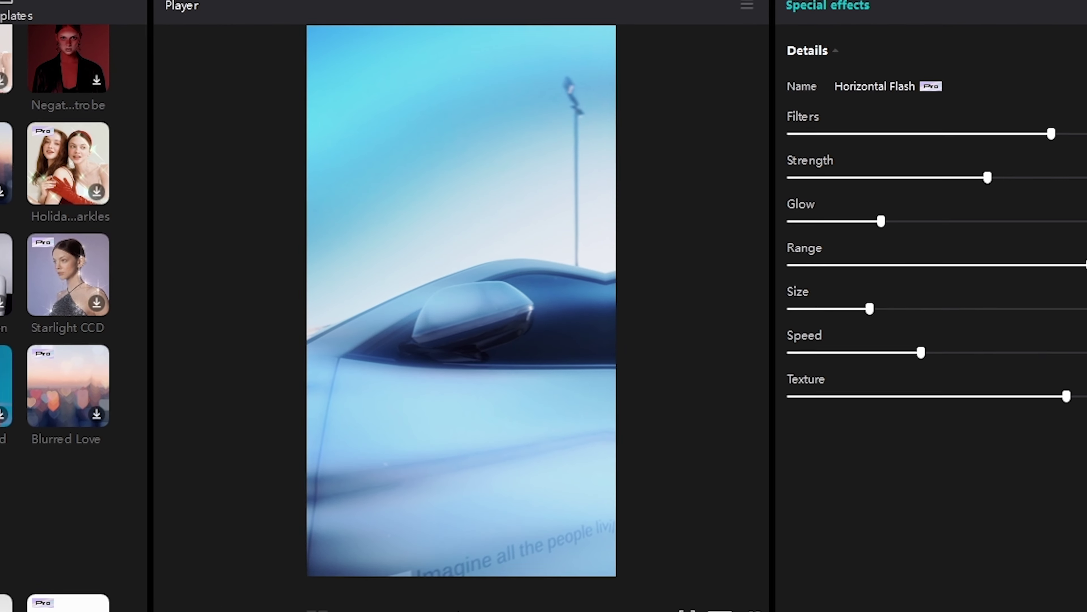
drag(301, 85, 183, 611)
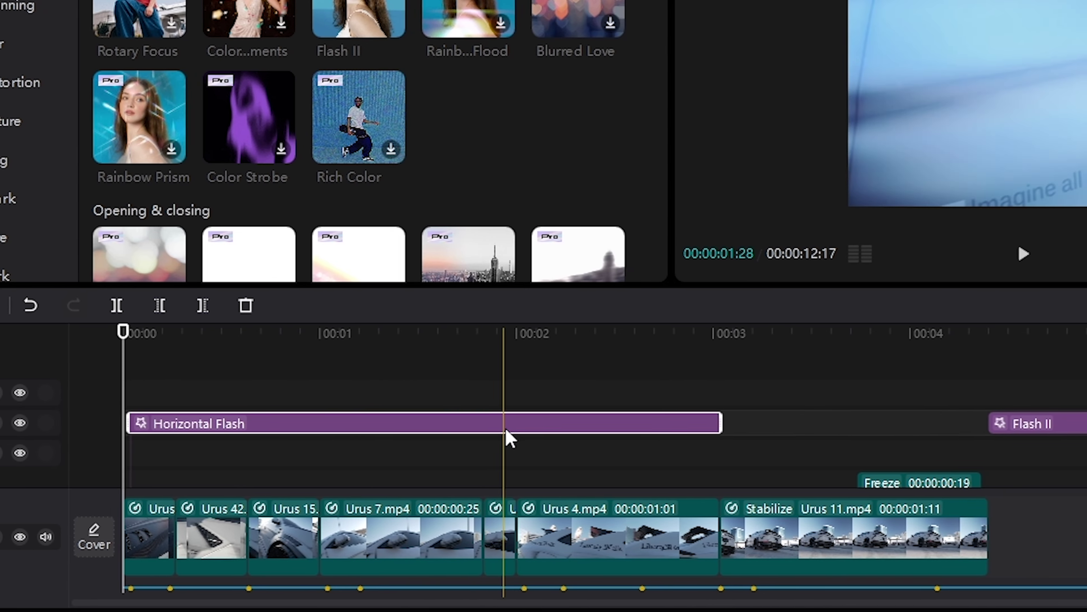
Keyframe the Horizontal Flash effect, ending with Range 76, Size 20 and Texture 70.
click(527, 424)
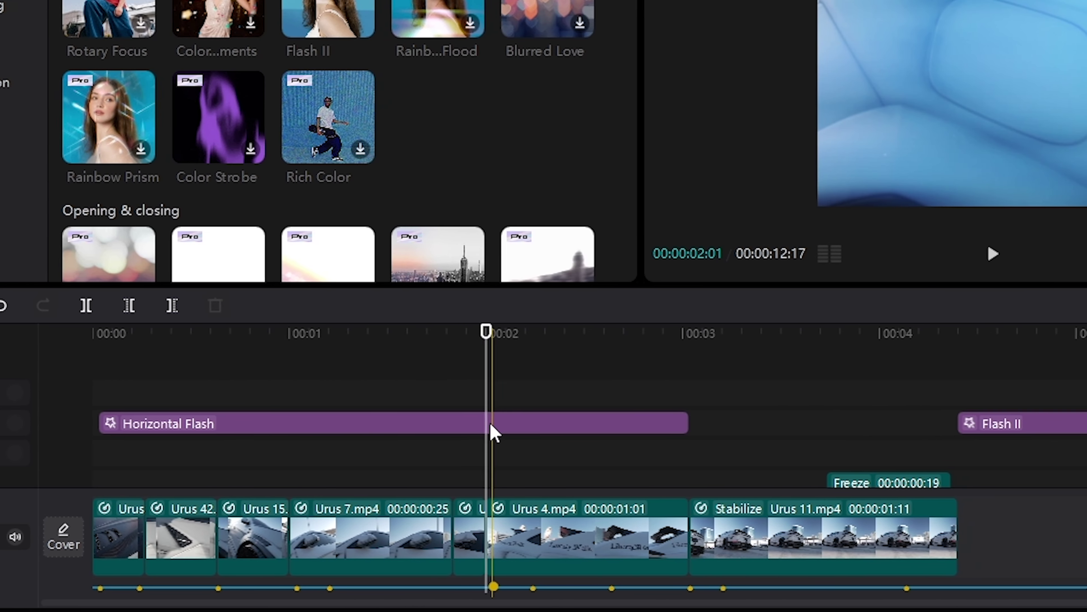
click(491, 425)
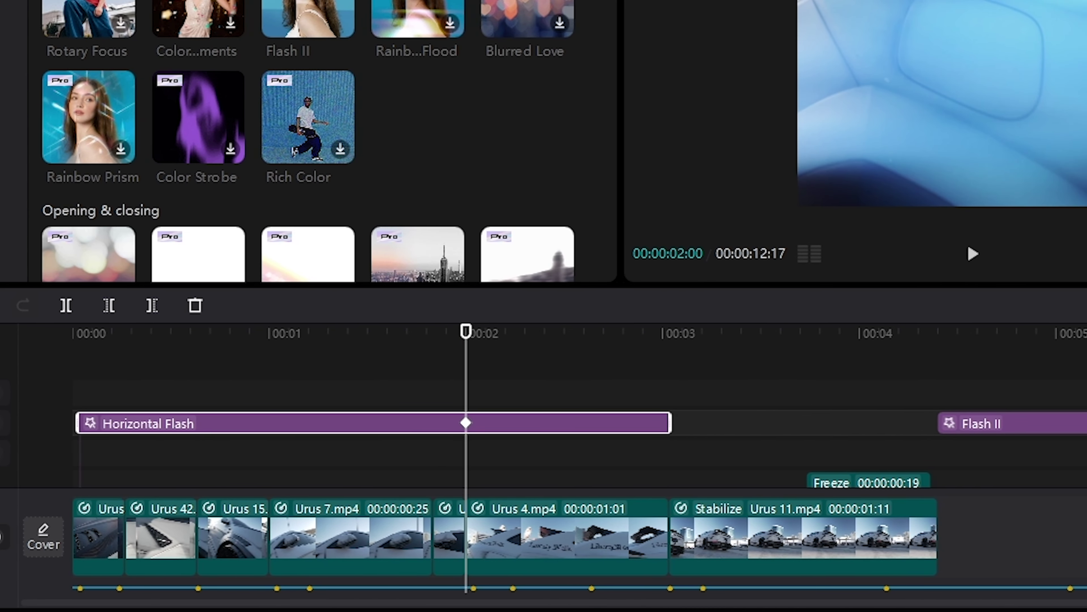
click(656, 352)
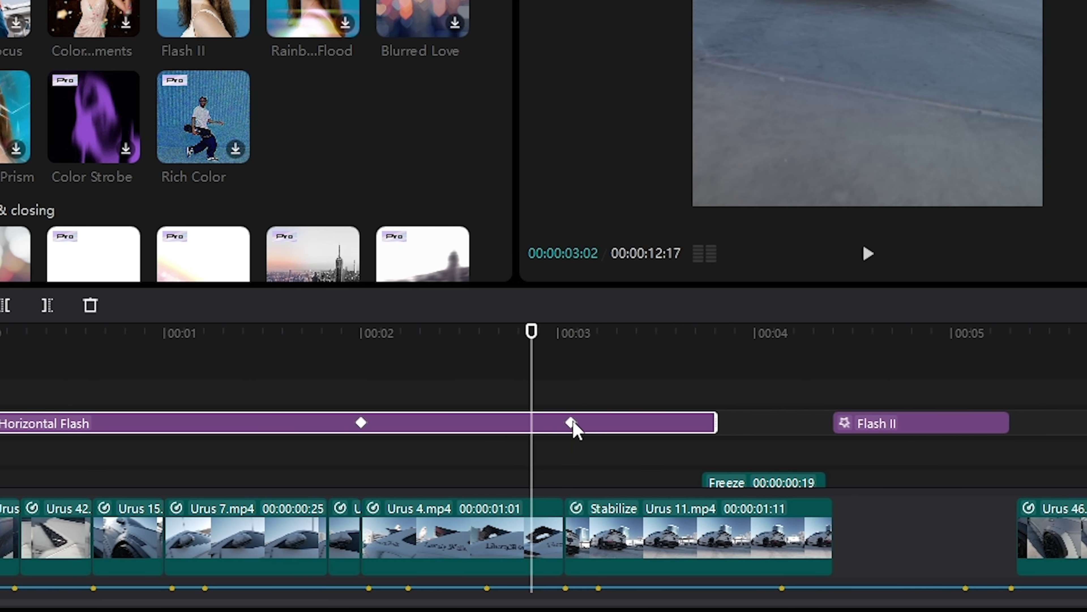
drag(571, 423, 598, 426)
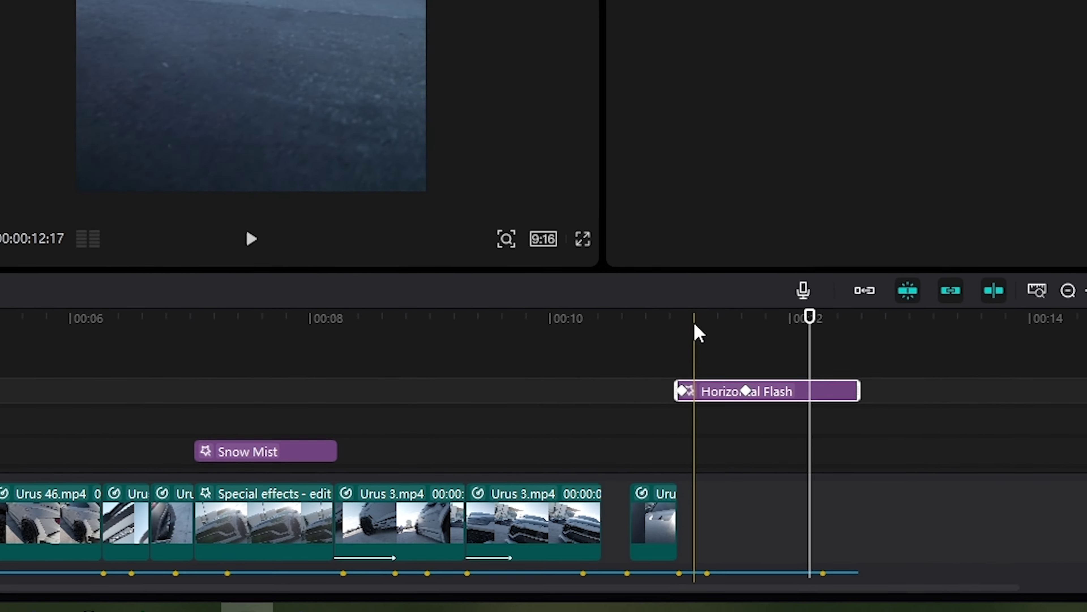
click(699, 330)
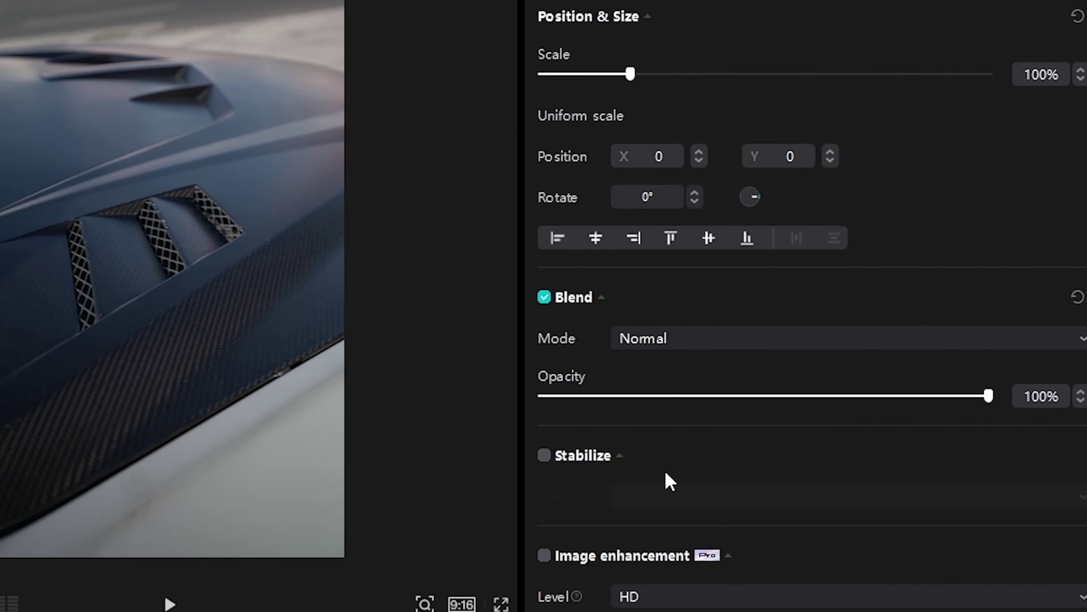
Enable motion blur on Urus 46 and open its Times repeat-count options.
scroll(668, 481, down, 5)
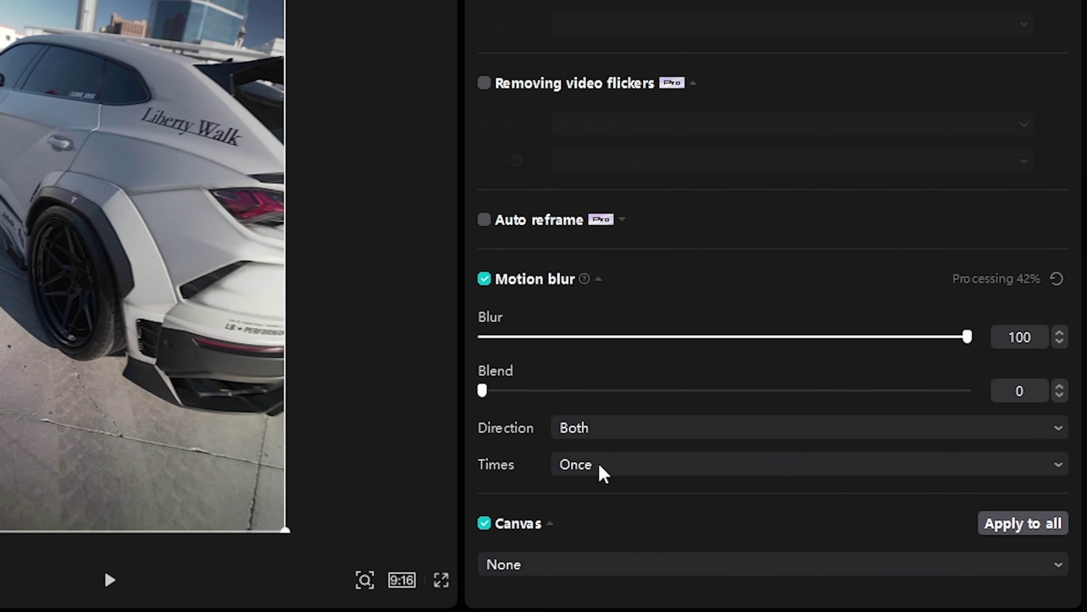
click(601, 527)
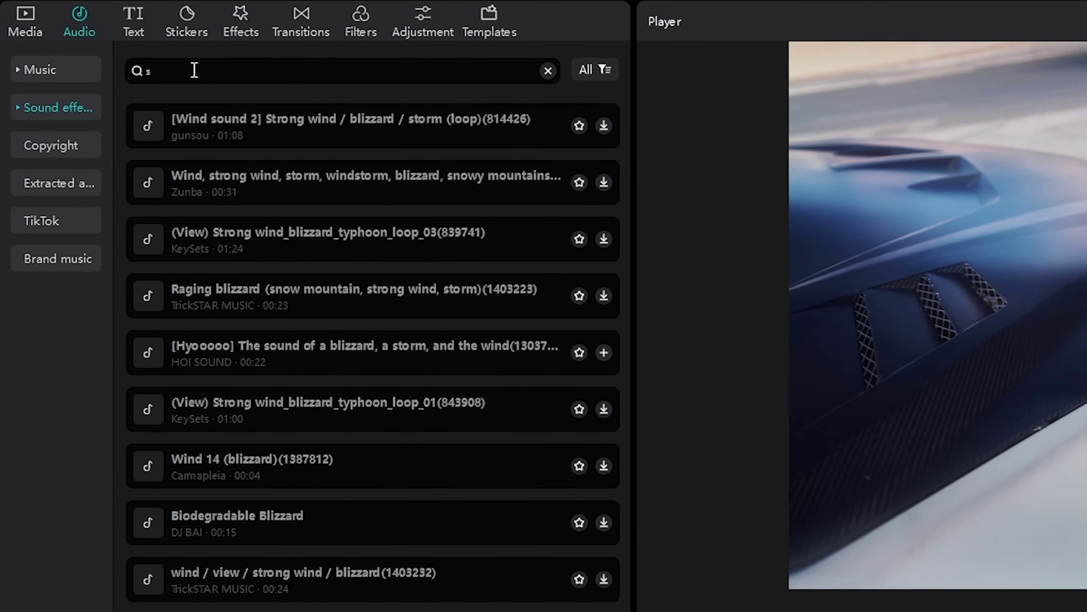
Search sound effects for 'woosh' and preview the Short reverse cymbal and Long reverb swooshes.
text(woosh)
key(Return)
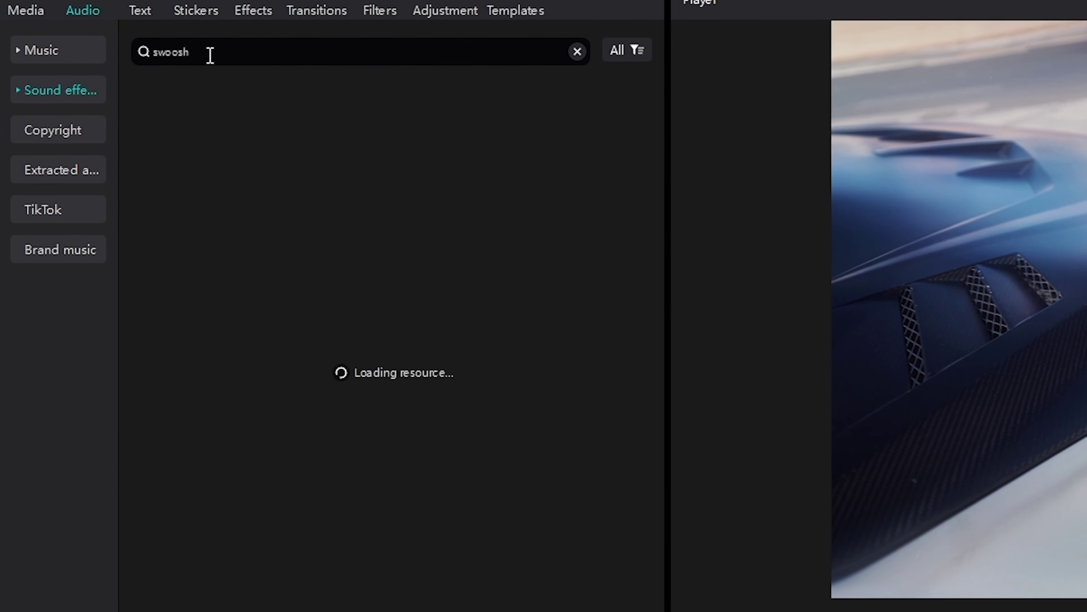
click(510, 110)
click(335, 166)
click(352, 293)
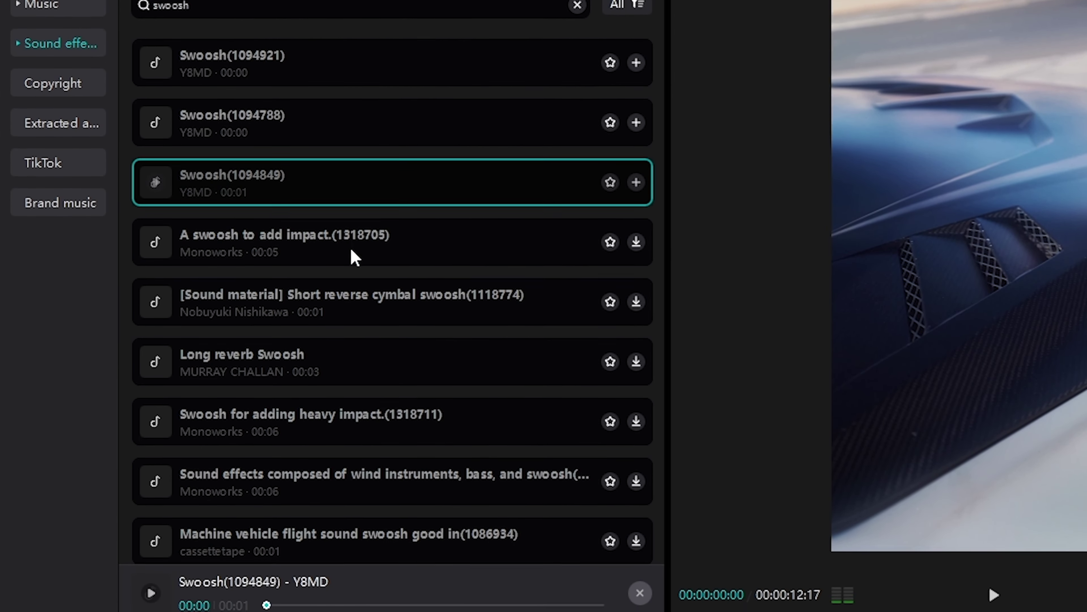
click(350, 341)
click(350, 341)
Audition the wind, Gentle and Swoosh(1094919) sounds, then add Knife / Sword to the timeline.
scroll(344, 334, down, 2)
click(433, 355)
scroll(428, 364, down, 2)
click(381, 435)
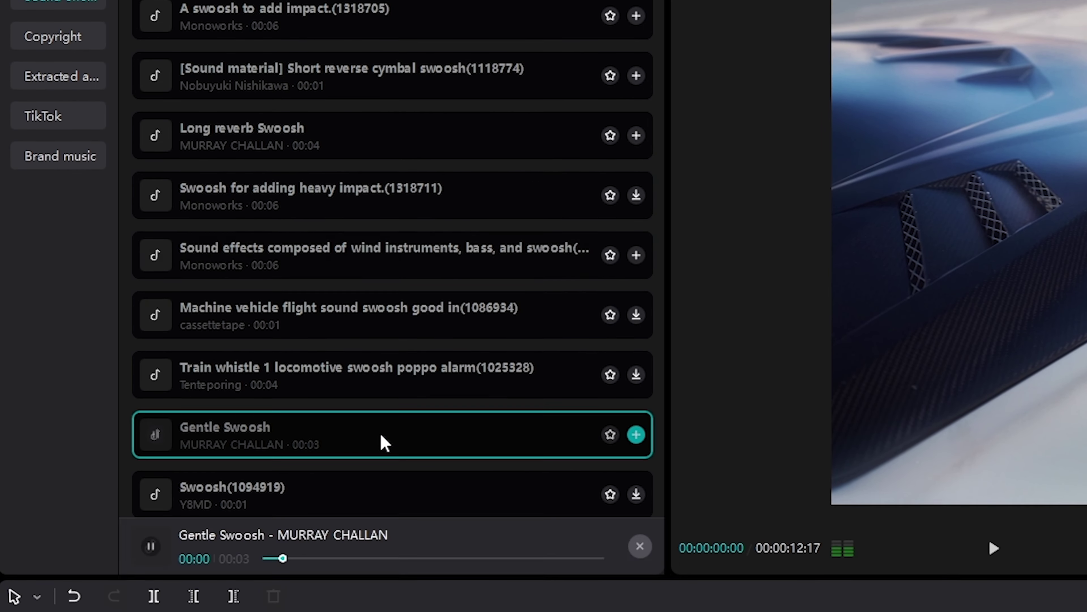
scroll(383, 385, down, 4)
click(387, 307)
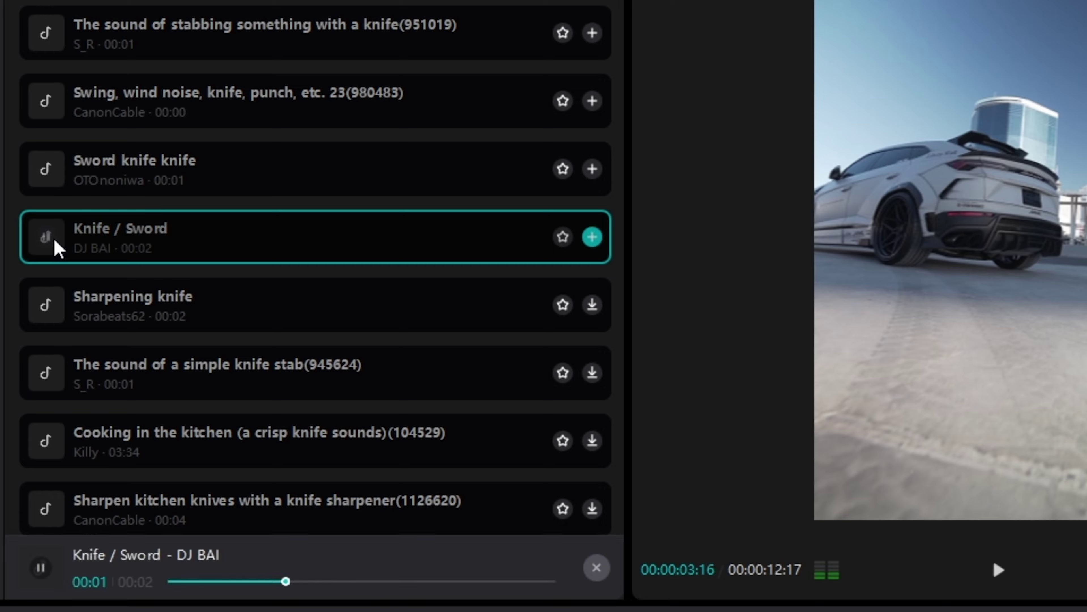
drag(53, 239, 257, 611)
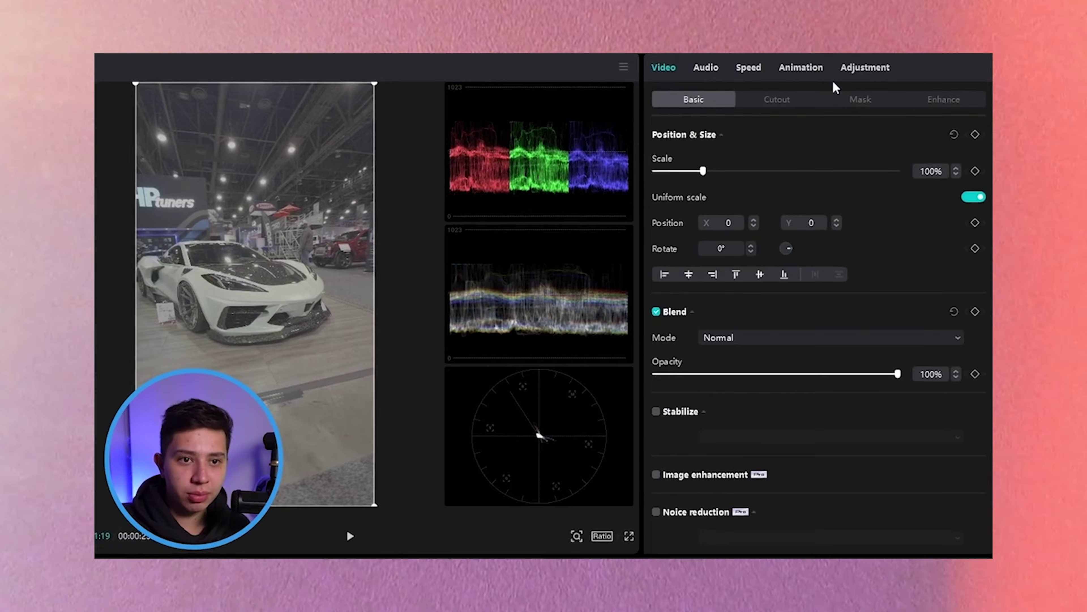
Open the clip's Adjustment settings and nudge Temp up.
click(835, 77)
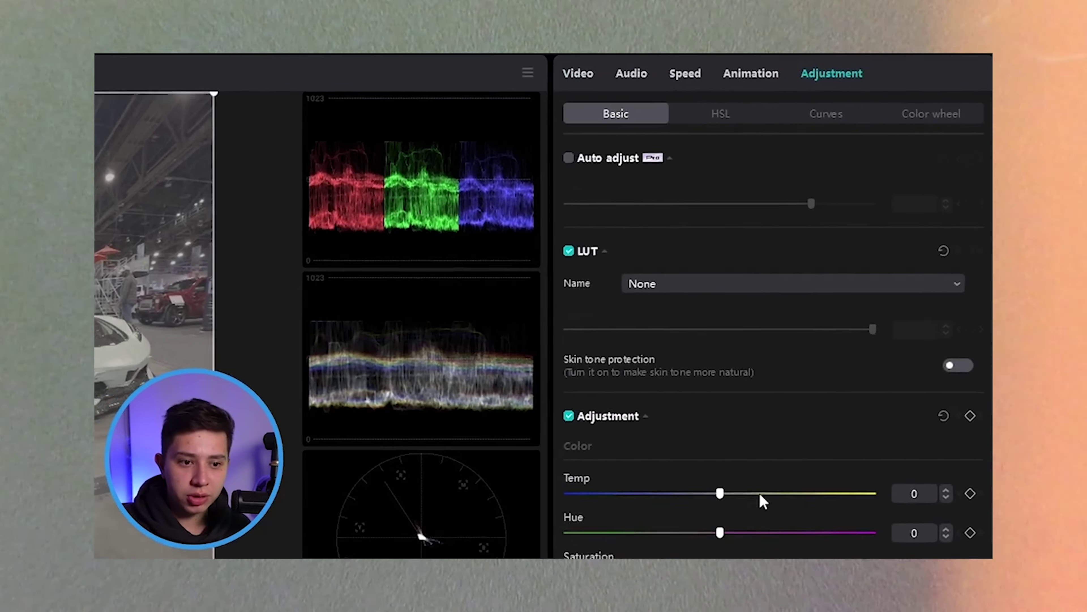
scroll(757, 497, down, 8)
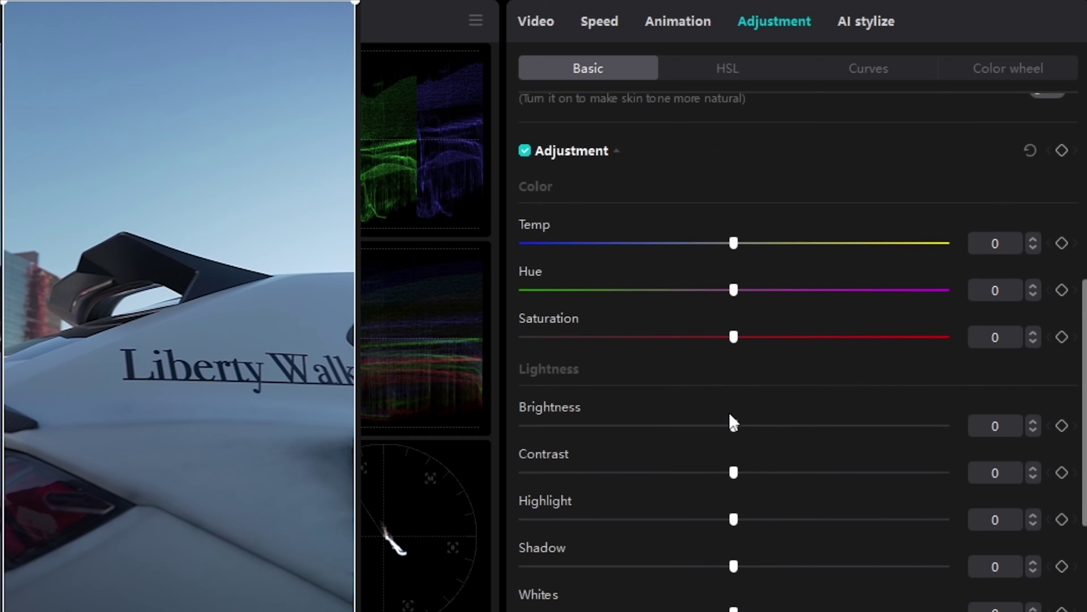
scroll(732, 422, down, 2)
drag(734, 155, 784, 156)
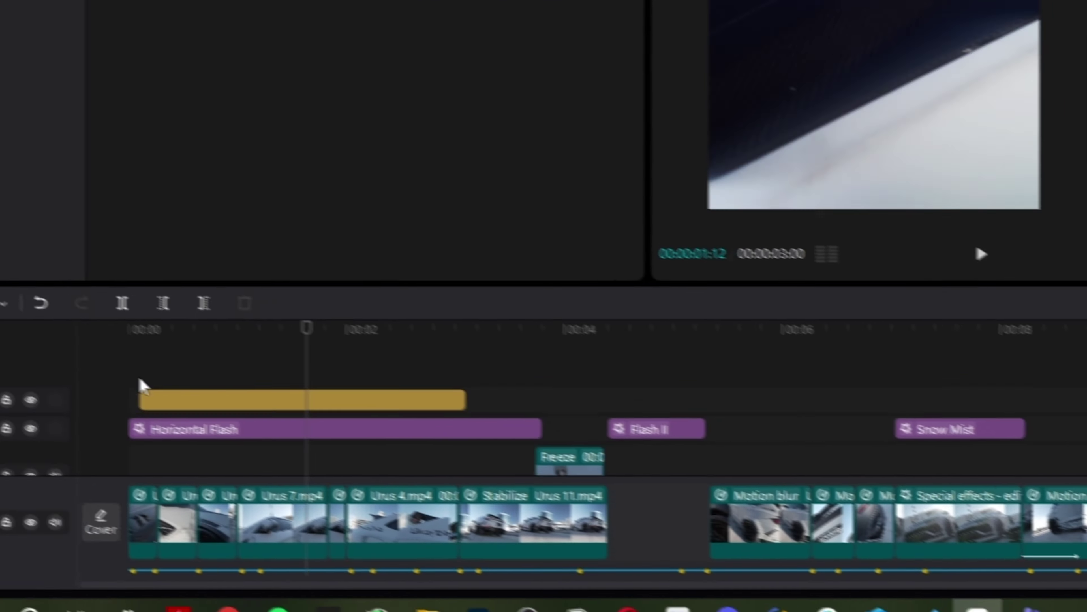
Stretch the adjustment layer to about 12 seconds and apply the 1.0 VV 1.cube LUT at 44 strength.
drag(461, 395, 1004, 418)
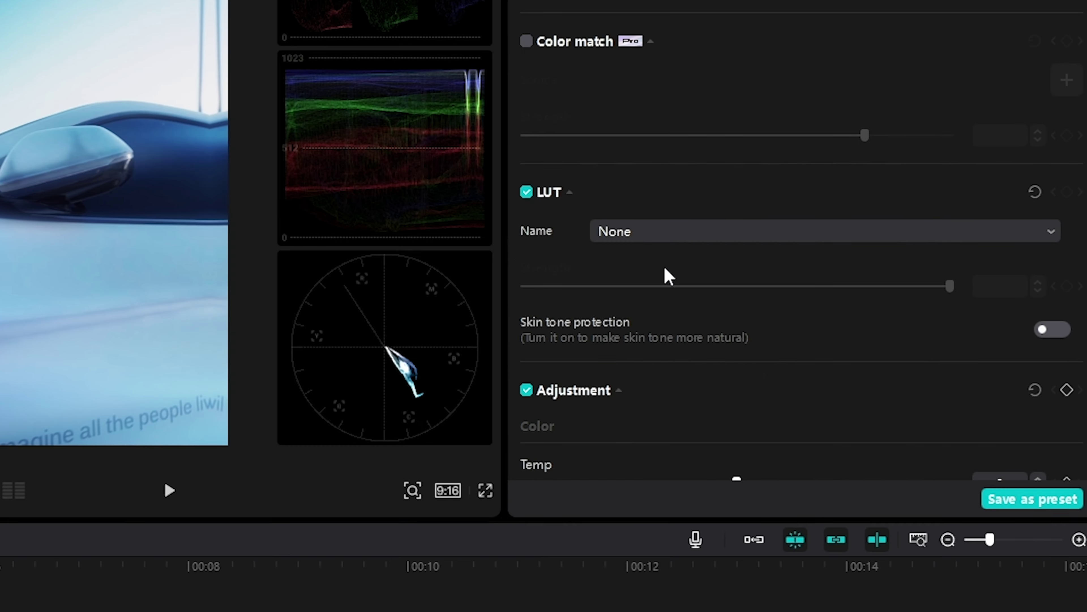
click(852, 254)
click(861, 294)
drag(782, 283, 865, 286)
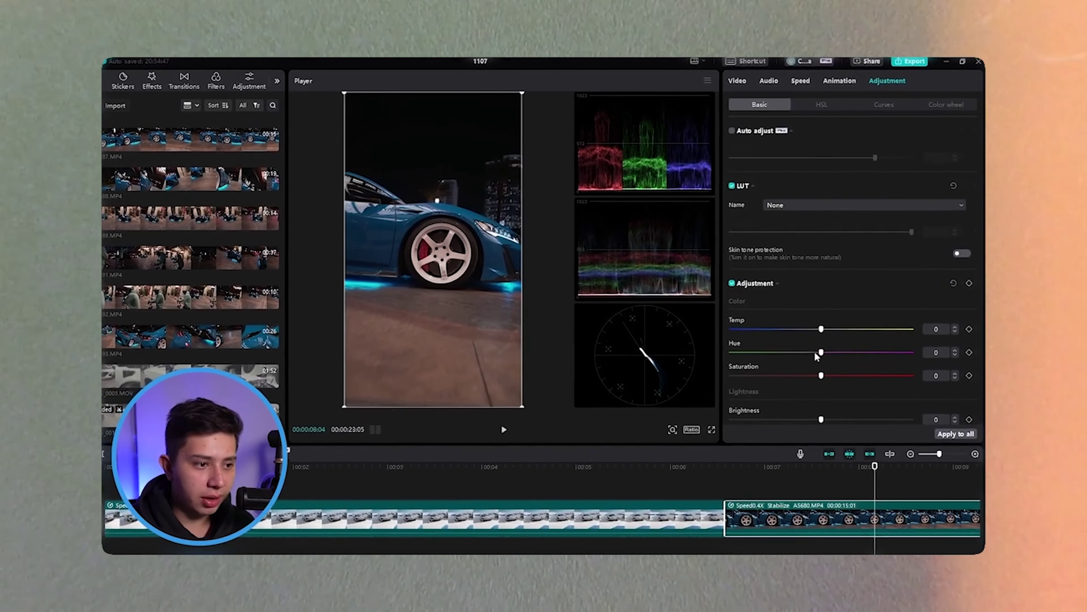
Lower the Hue slider in Adjustment > Basic to -13.
drag(816, 356, 795, 358)
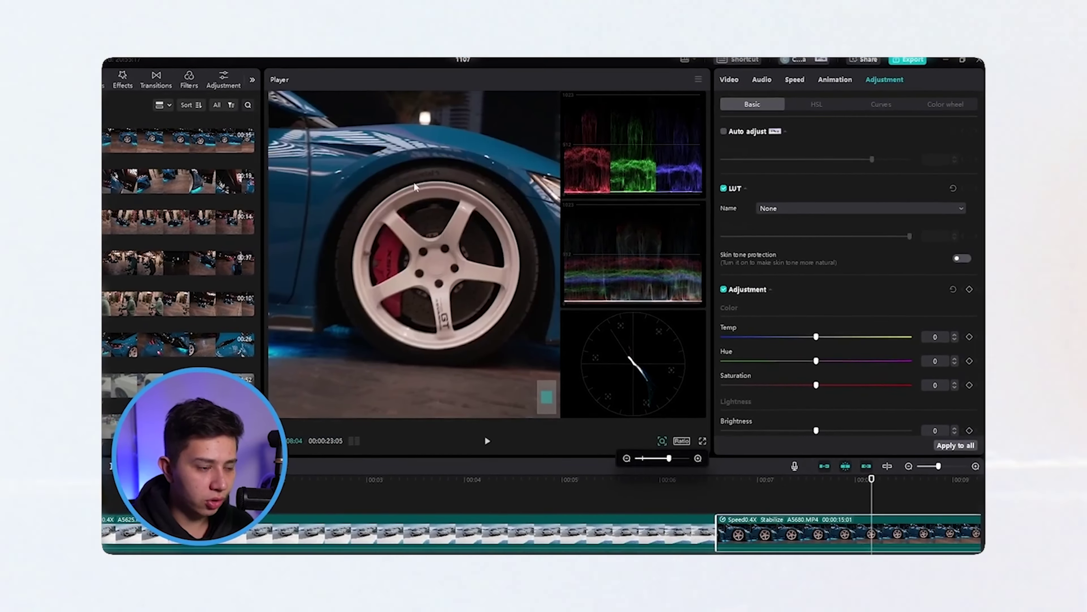